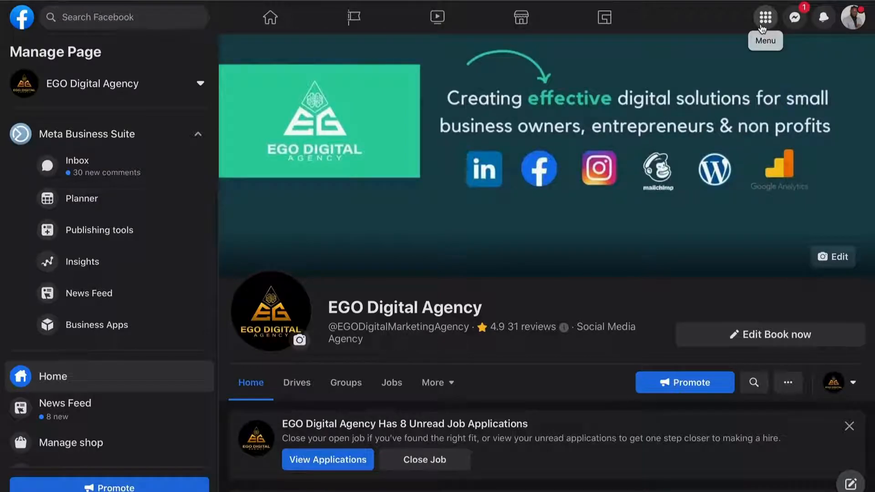
# - Start creating a new Facebook Page and name it "EGO Digital"
pyautogui.click(763, 27)
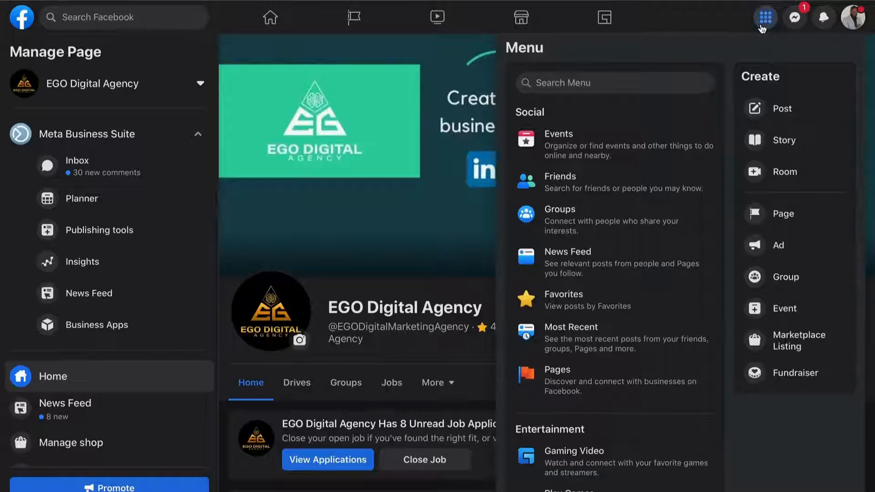
pyautogui.click(779, 214)
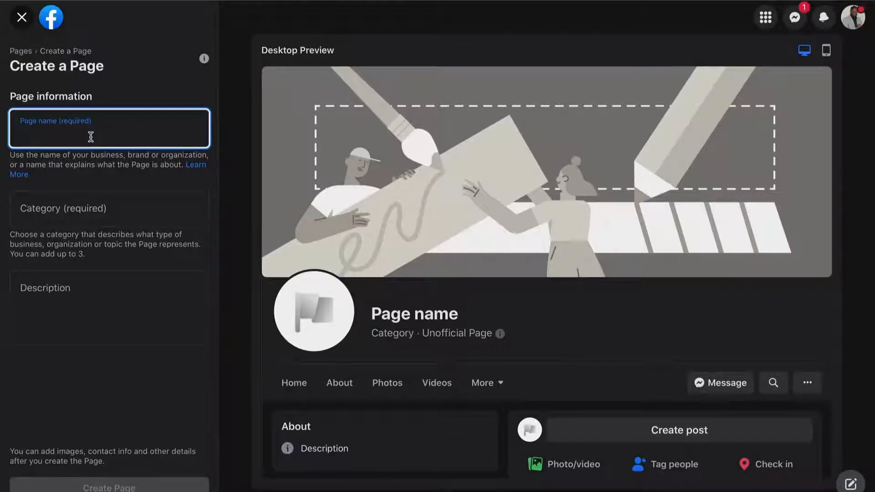
pyautogui.write('EG')
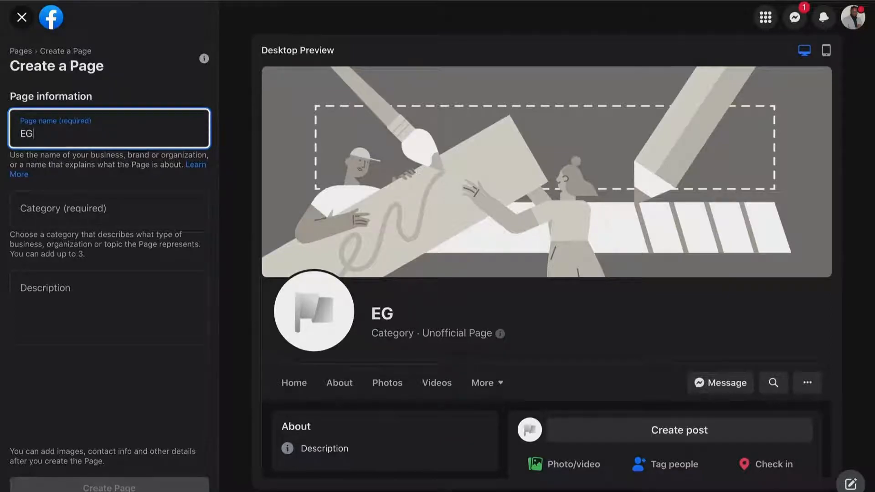
pyautogui.write('O D')
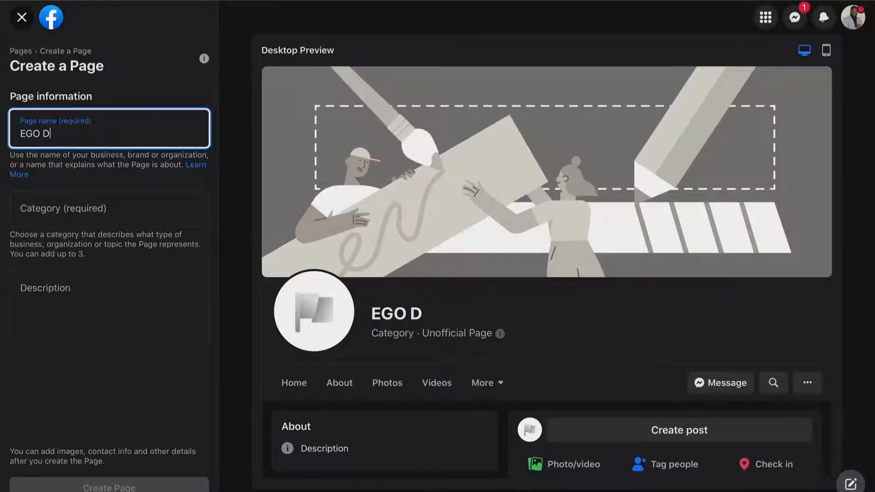
pyautogui.write('igital')
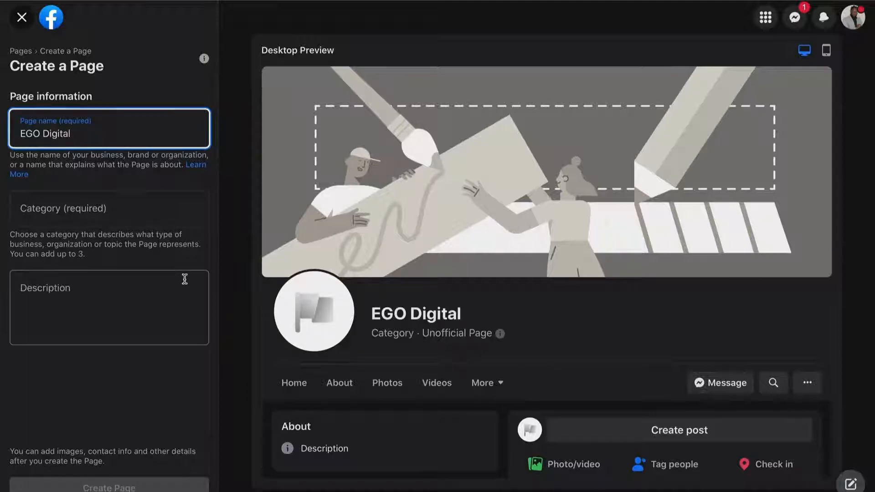
pyautogui.click(374, 318)
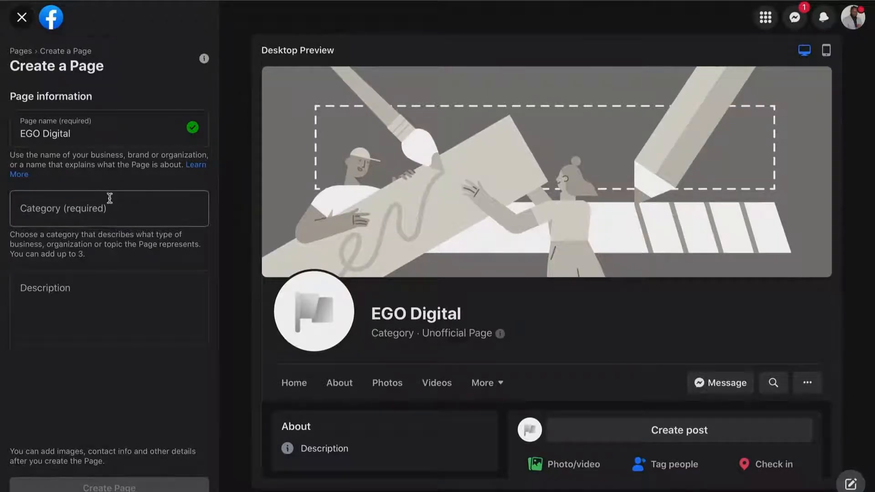
# - Assign the Page the categories Marketing Agency, Web Designer and Advertising/Marketing
pyautogui.click(87, 210)
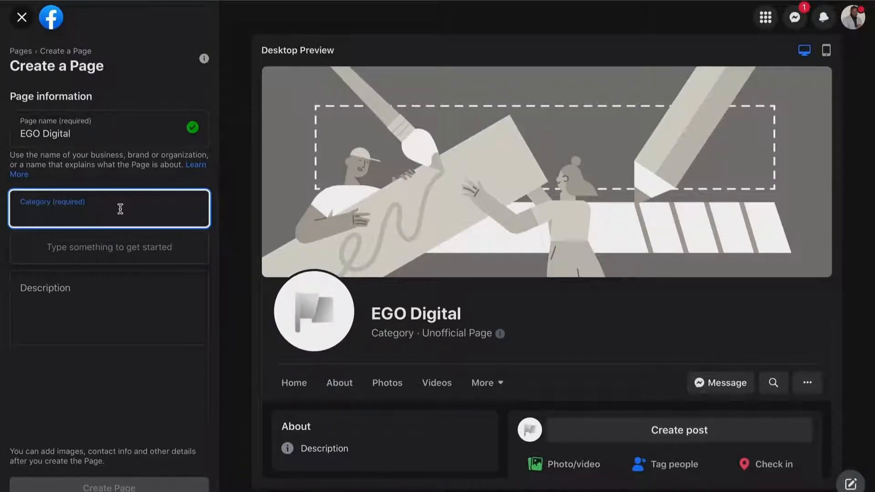
pyautogui.write('Mark')
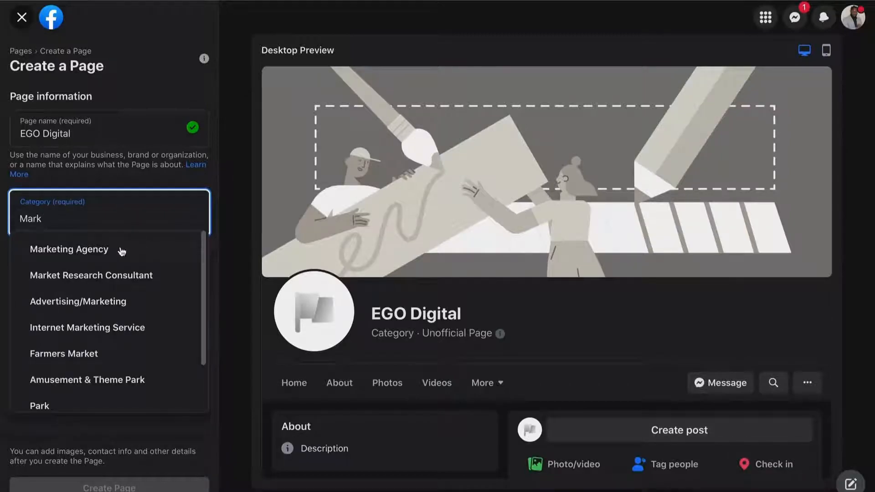
pyautogui.click(122, 252)
pyautogui.write('Web')
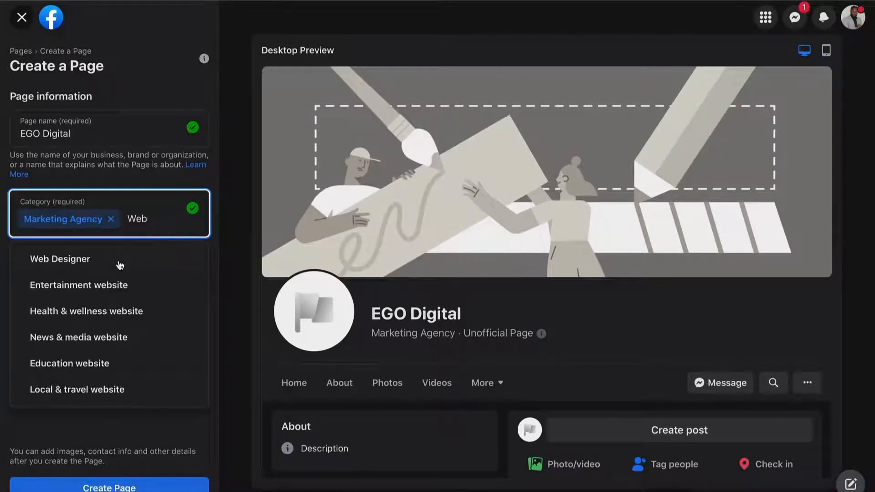
pyautogui.click(120, 264)
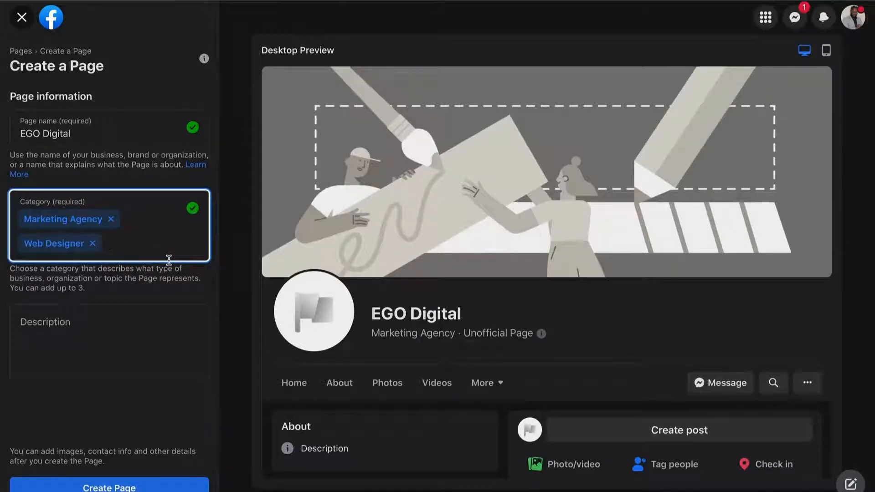
pyautogui.write('Ad')
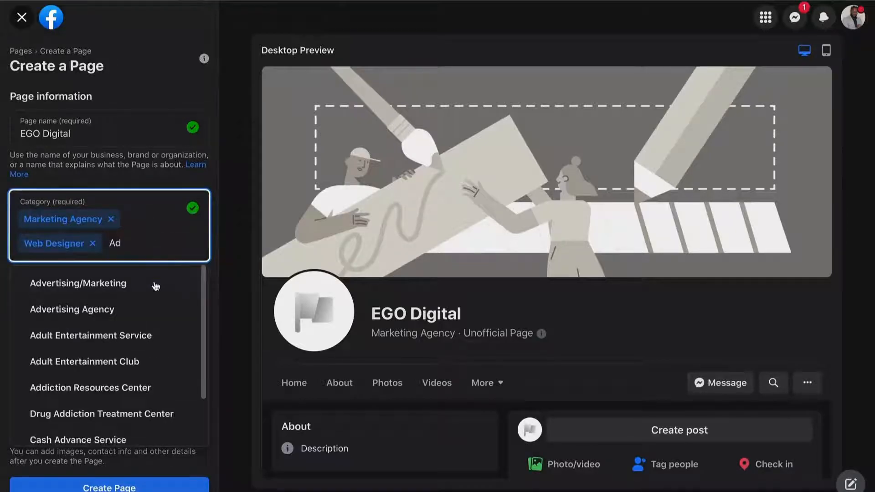
pyautogui.click(141, 292)
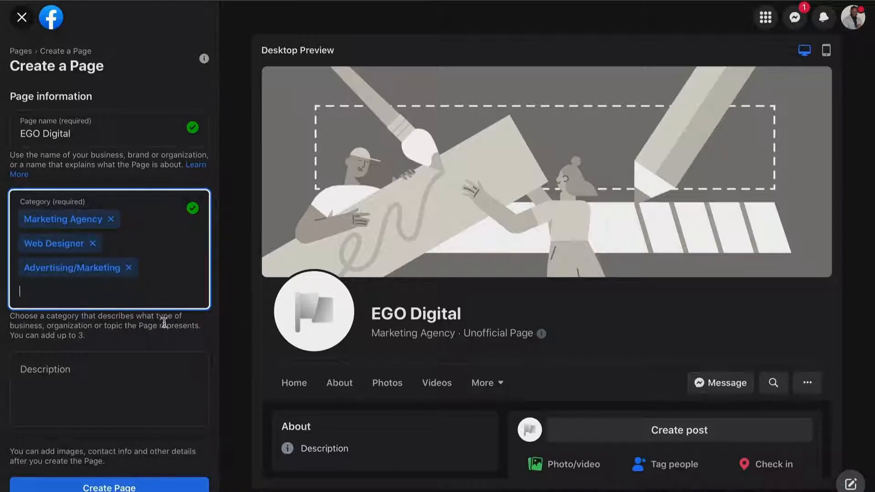
# - Enter the description "Marketing Agency for small businesses and Non-Profits." and create the Page
pyautogui.click(131, 377)
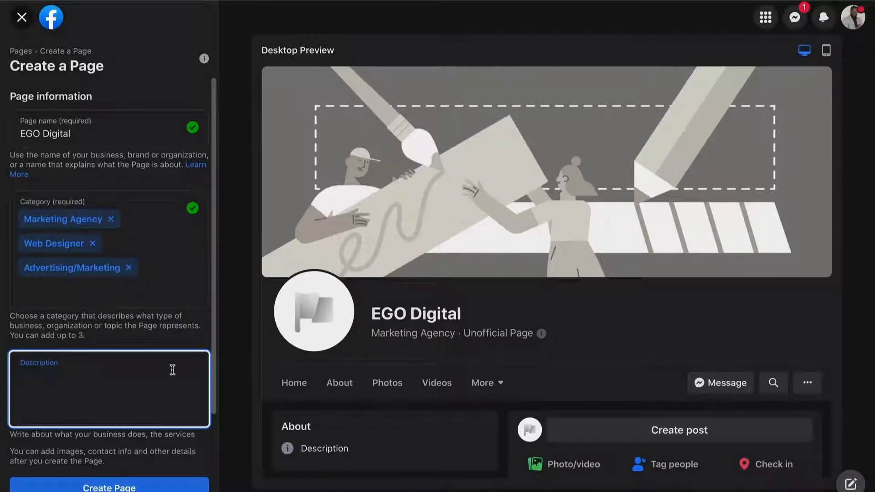
pyautogui.write('Marketing Agency for ')
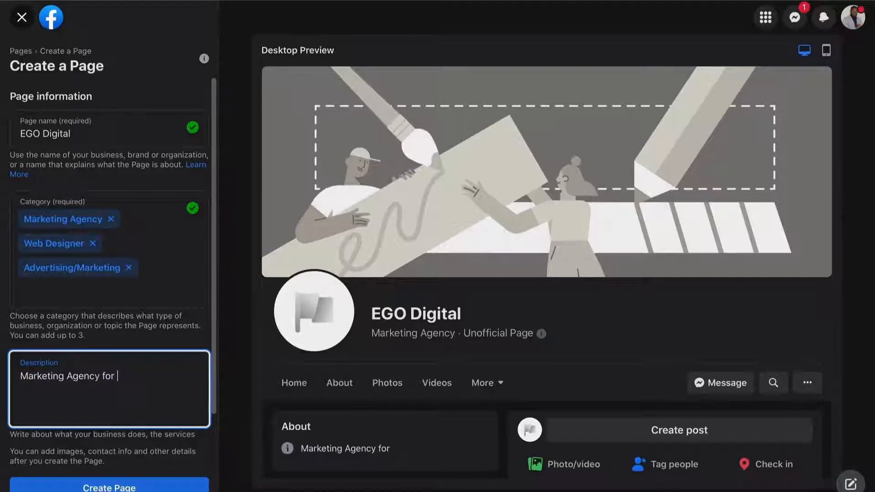
pyautogui.write('small b')
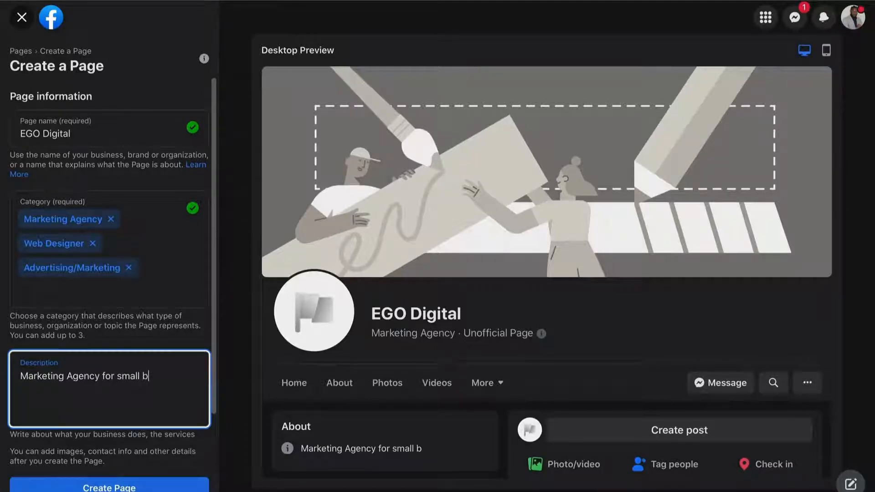
pyautogui.write('usinesse')
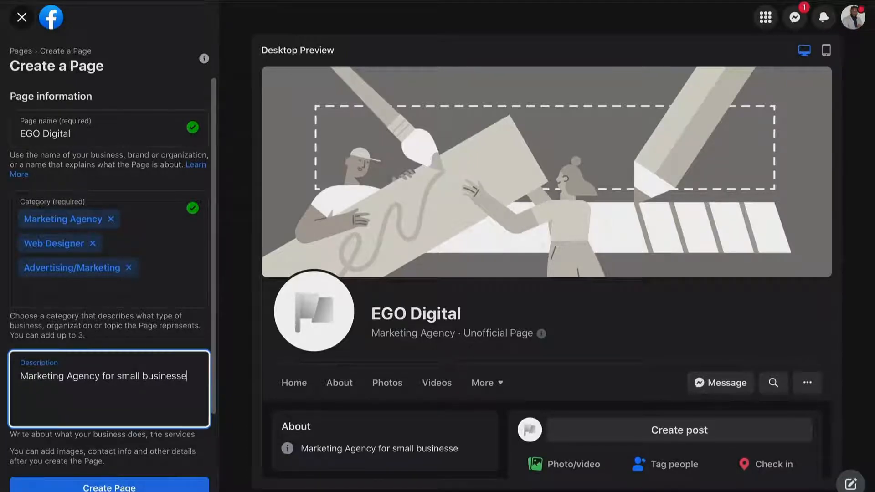
pyautogui.write('s and N')
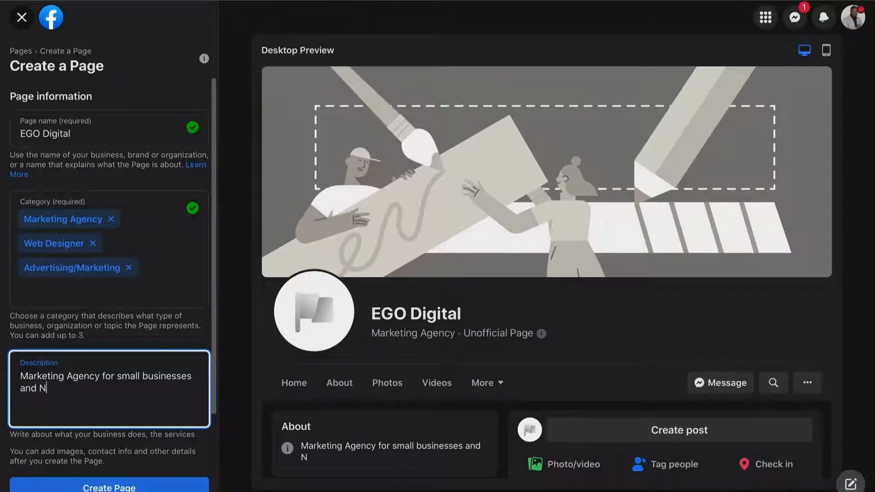
pyautogui.write('on-Proftis')
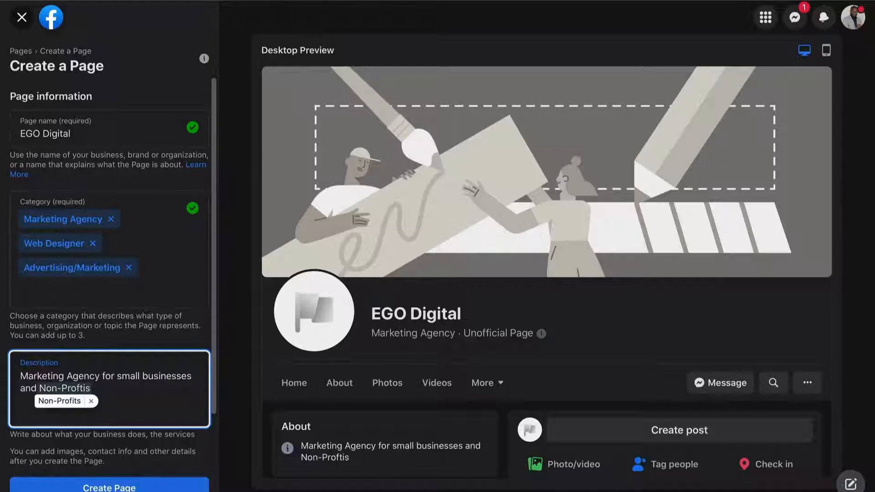
pyautogui.click(64, 401)
pyautogui.write('.')
pyautogui.scroll(-1, 153, 449)
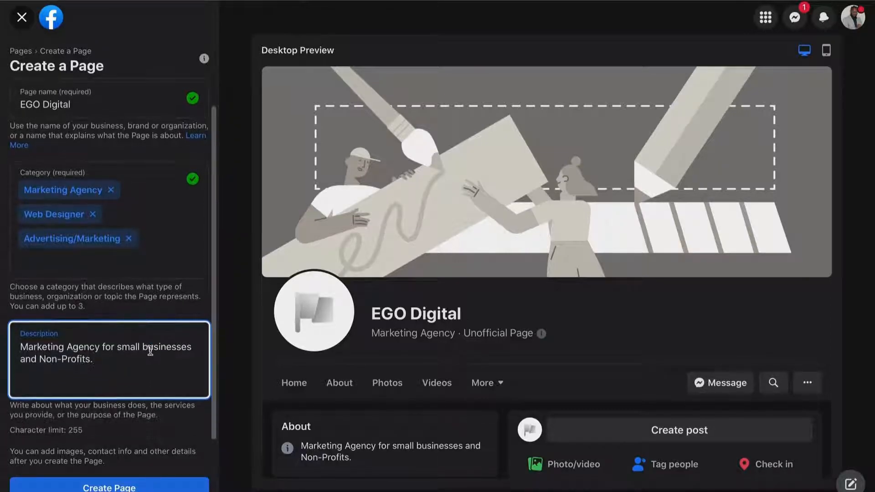
pyautogui.click(129, 488)
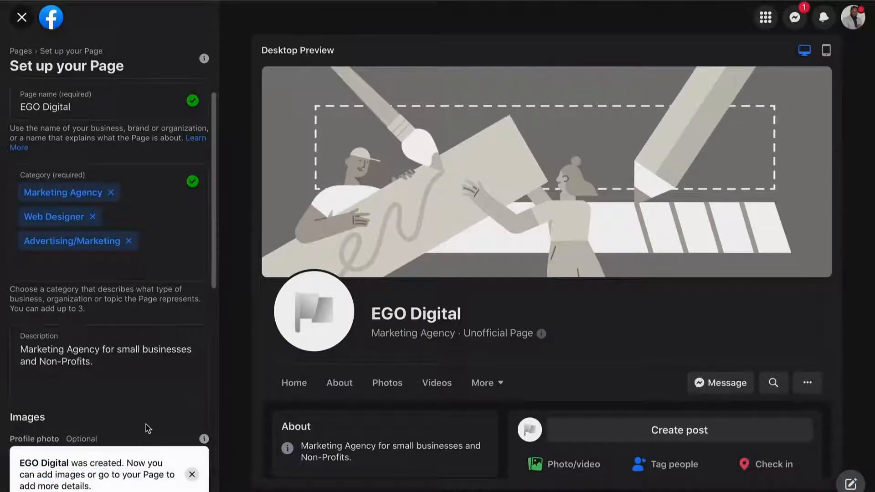
pyautogui.scroll(-3, 146, 425)
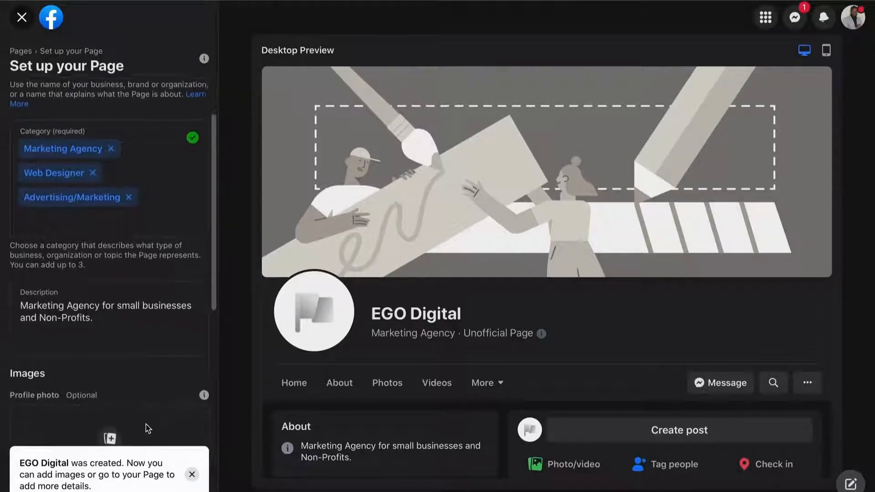
pyautogui.scroll(-1, 146, 425)
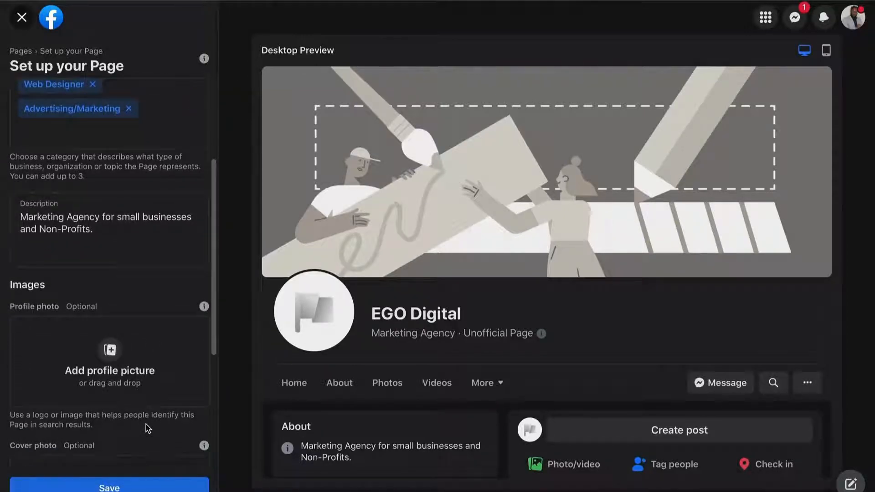
pyautogui.scroll(-2, 146, 424)
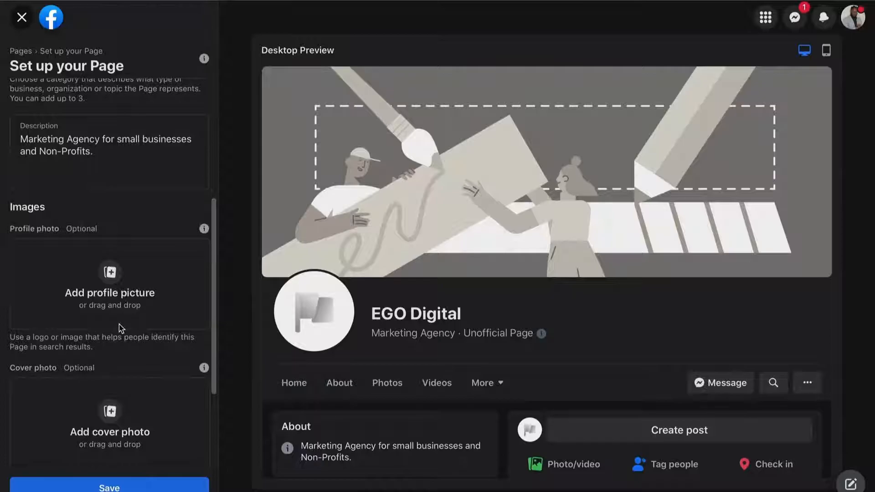
pyautogui.click(140, 273)
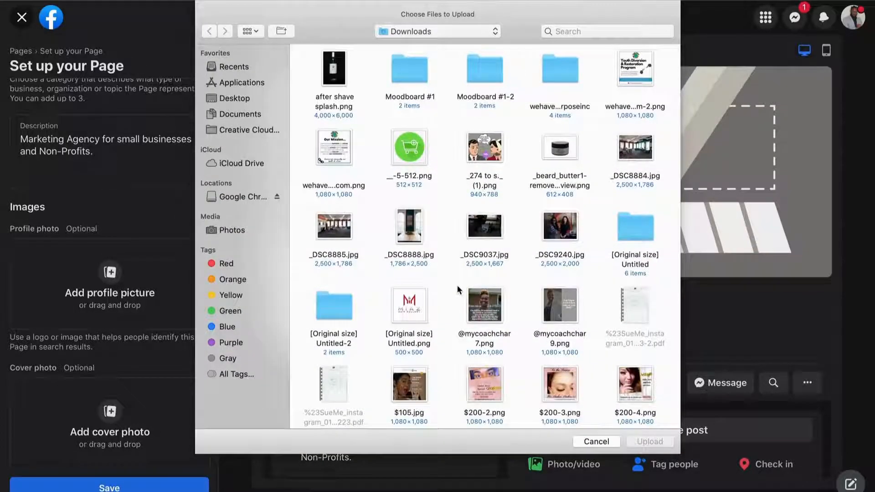
pyautogui.scroll(-5, 477, 333)
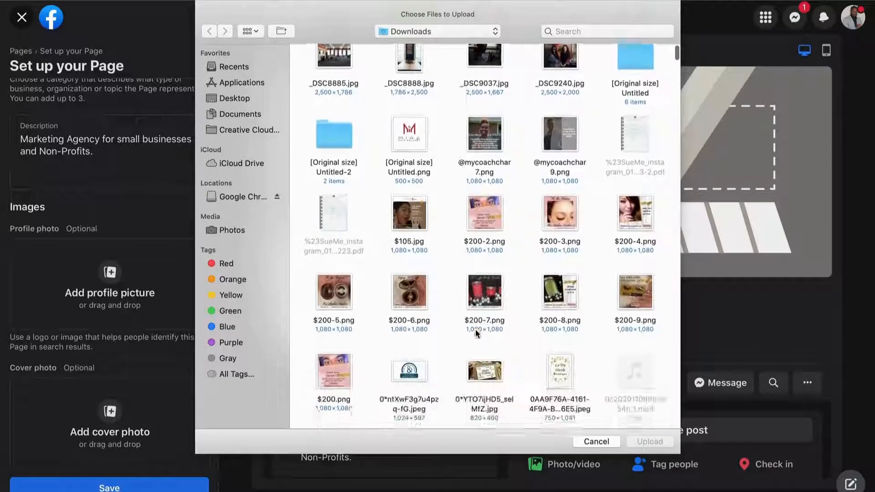
pyautogui.scroll(-4, 475, 329)
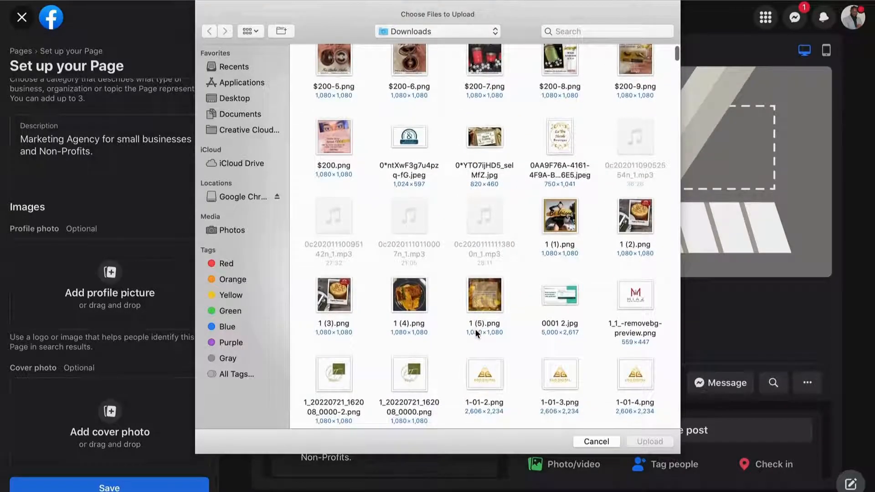
pyautogui.scroll(-3, 475, 329)
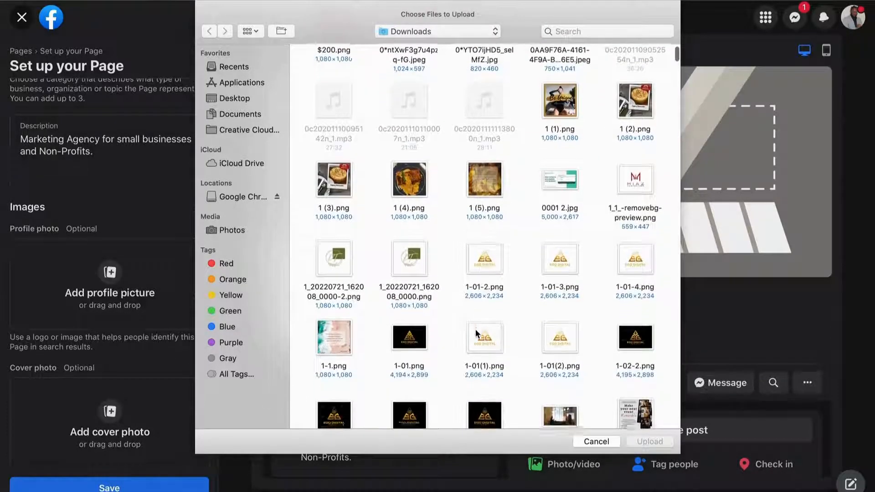
pyautogui.click(480, 247)
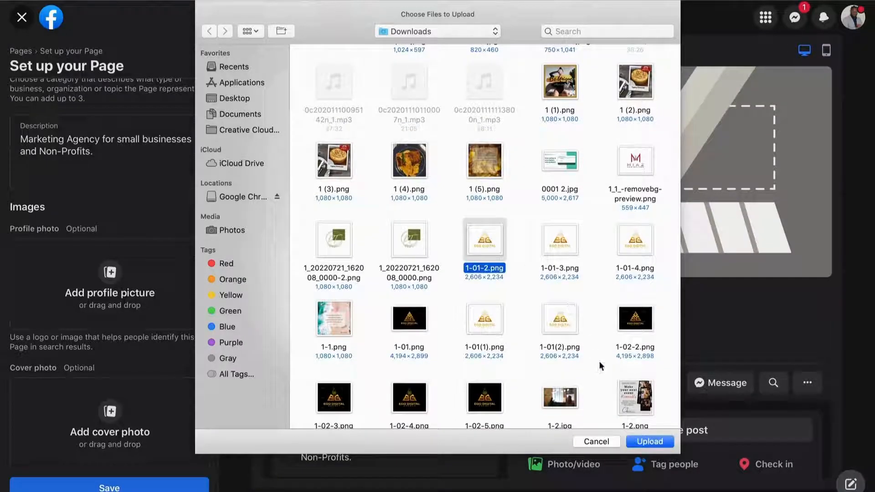
pyautogui.click(650, 442)
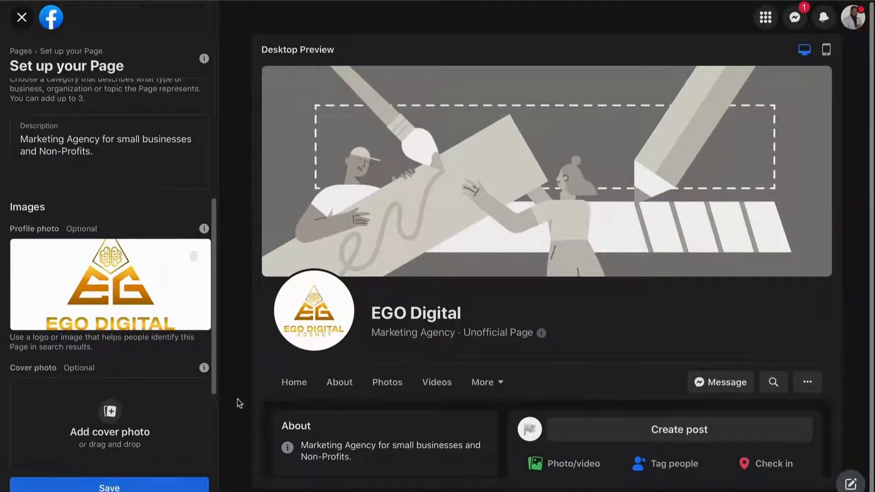
# - Start adding a cover photo and browse the Downloads folder for a suitable banner image
pyautogui.scroll(-3, 149, 404)
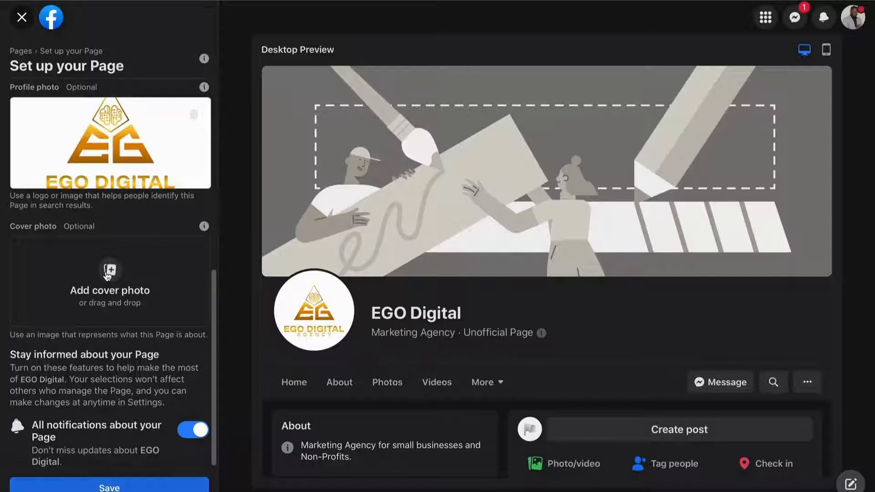
pyautogui.click(109, 272)
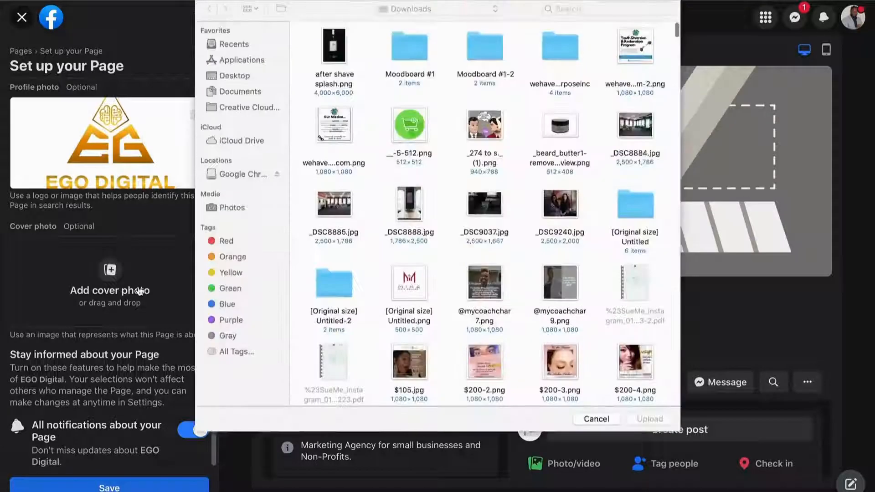
pyautogui.scroll(-10, 467, 309)
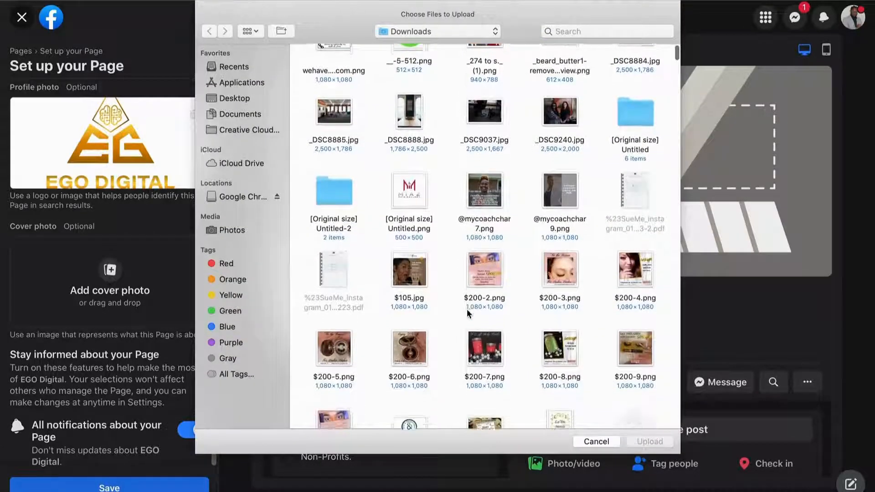
pyautogui.scroll(-5, 467, 310)
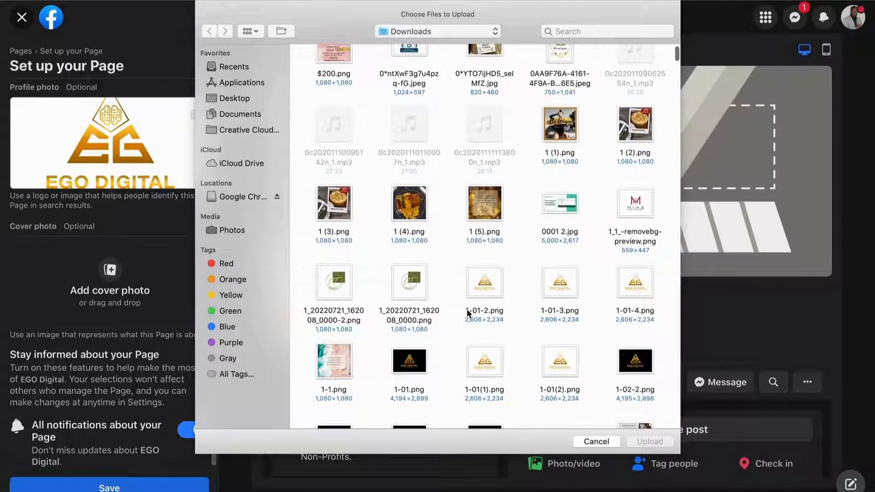
pyautogui.scroll(-1, 467, 313)
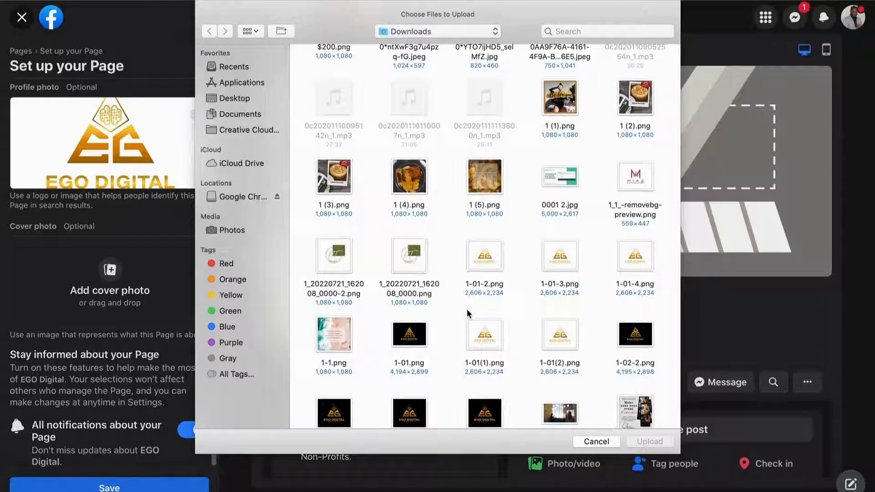
pyautogui.scroll(-15, 467, 309)
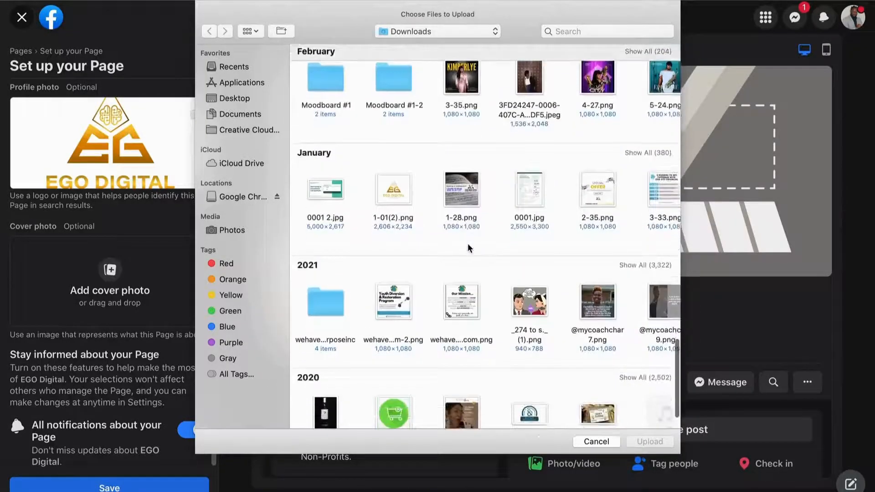
pyautogui.scroll(-2, 468, 243)
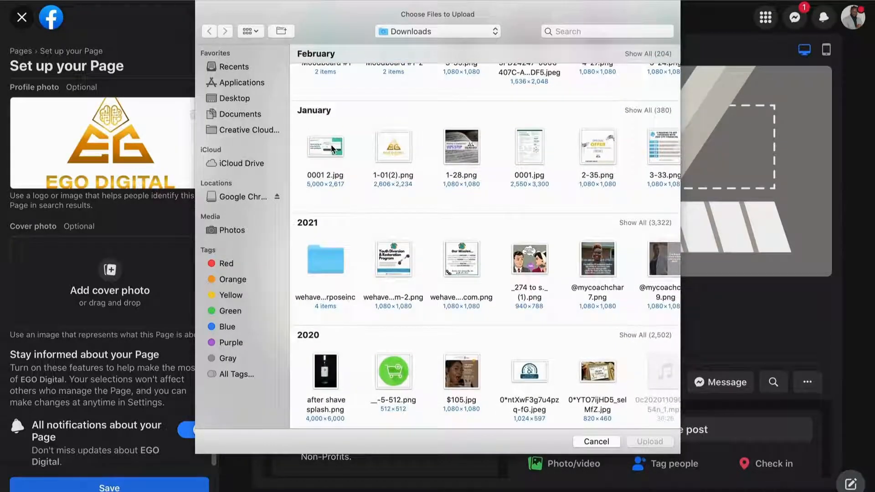
pyautogui.click(656, 110)
pyautogui.scroll(10, 533, 296)
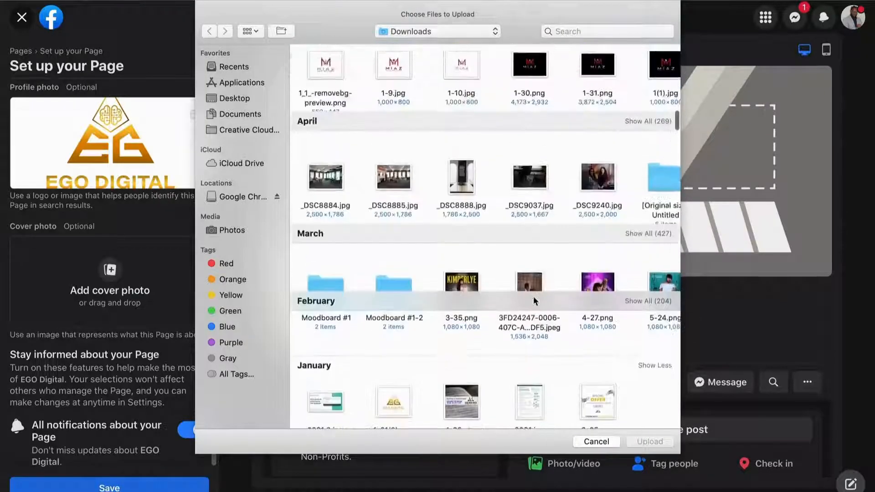
pyautogui.scroll(10, 534, 296)
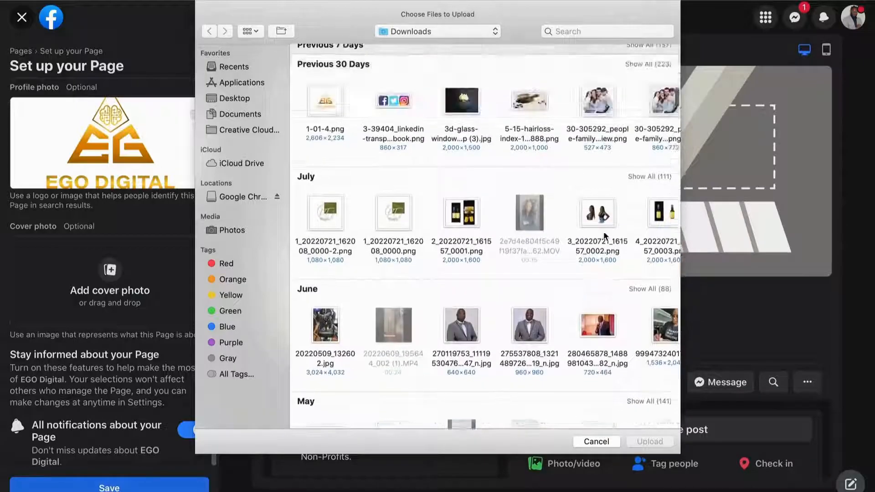
pyautogui.scroll(15, 604, 231)
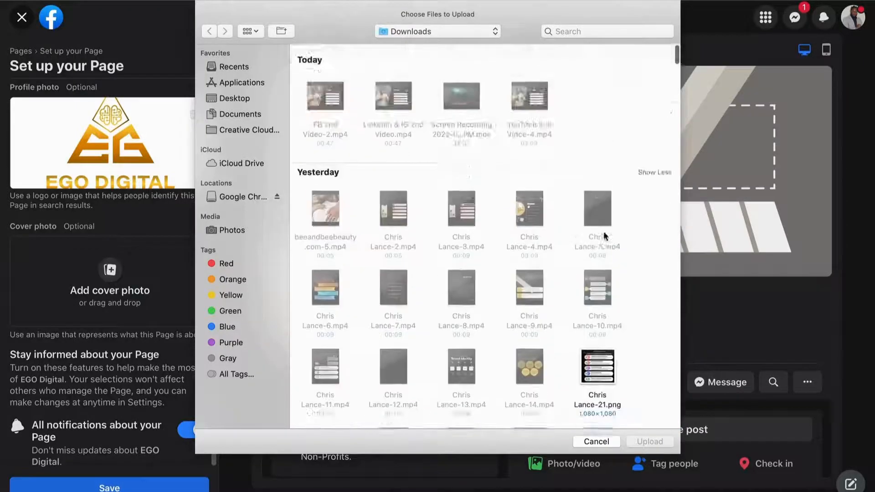
# - Search the files for "lin" and upload LinkedIn Banner.png as the Page's cover photo
pyautogui.click(576, 31)
pyautogui.write('lin')
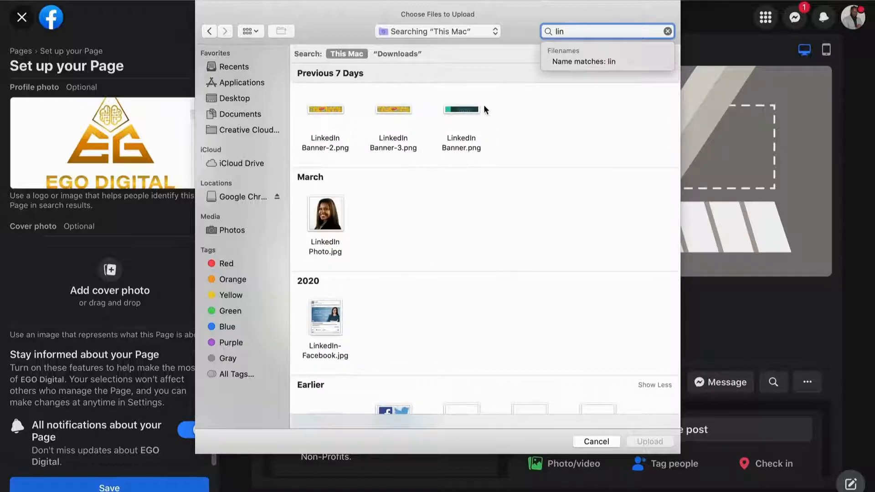
pyautogui.click(475, 111)
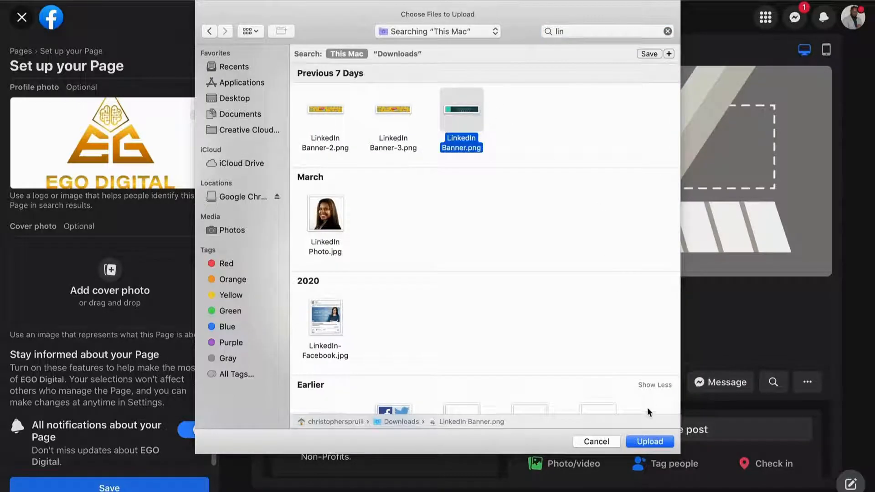
pyautogui.click(651, 442)
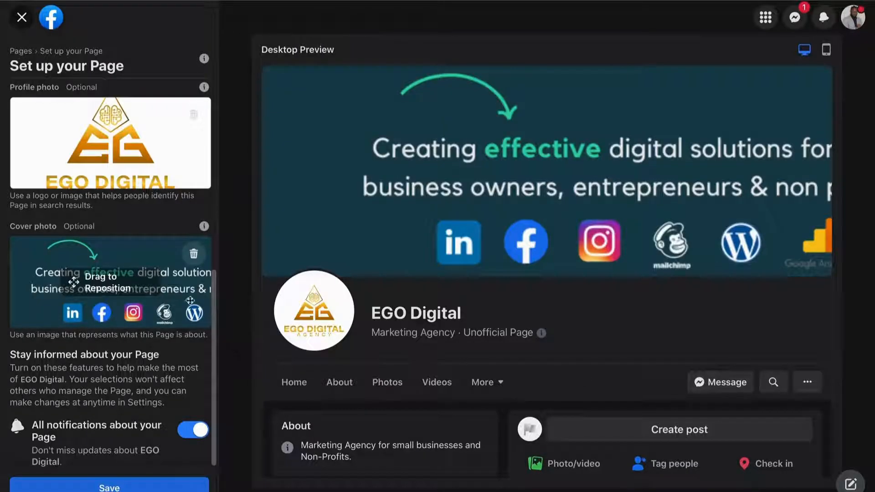
# - Reposition the cover photo so the full slogan about effective digital solutions fits the frame, and save the Page setup
pyautogui.moveTo(123, 249); pyautogui.dragTo(83, 252)
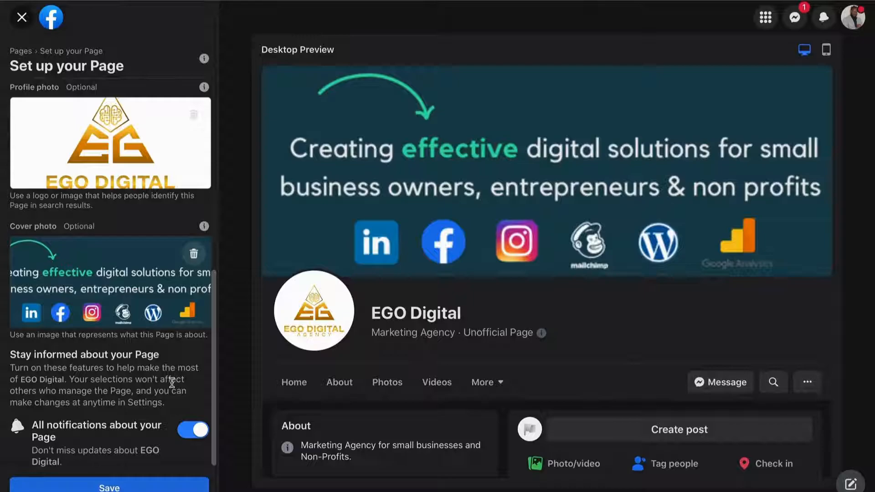
pyautogui.scroll(-1, 158, 385)
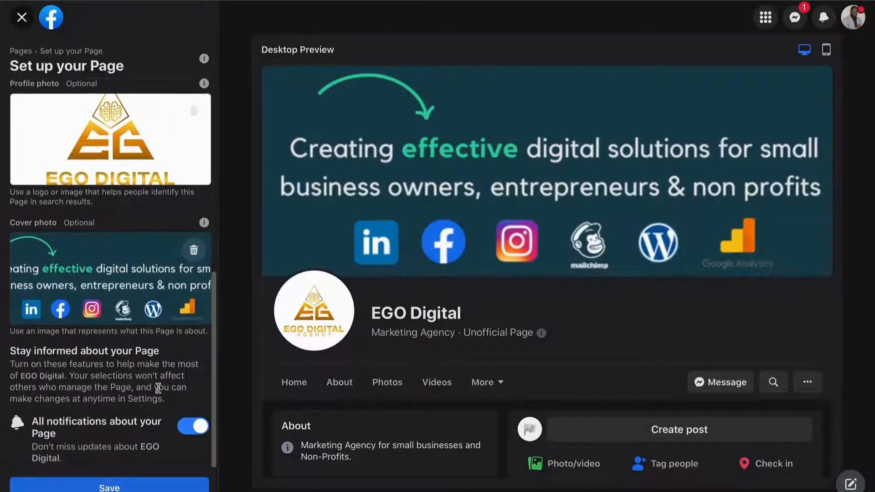
pyautogui.click(148, 489)
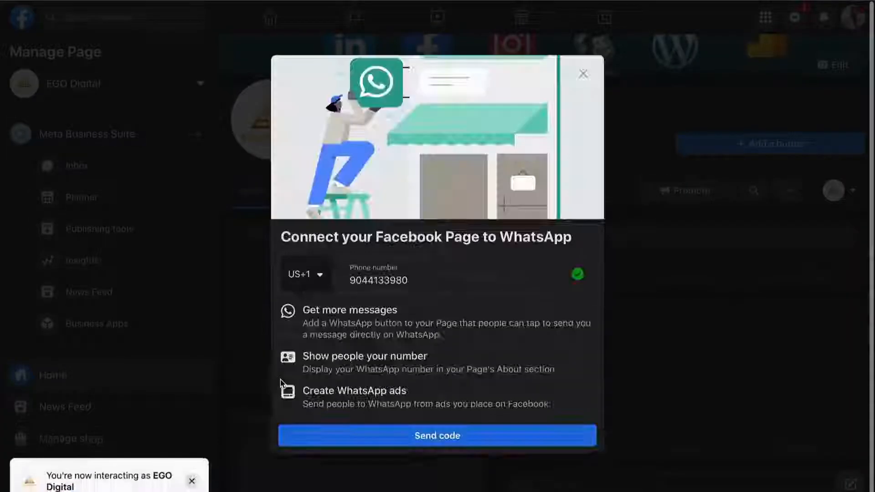
# - Add an action button to the Page with the Sign Up option
pyautogui.scroll(3, 624, 293)
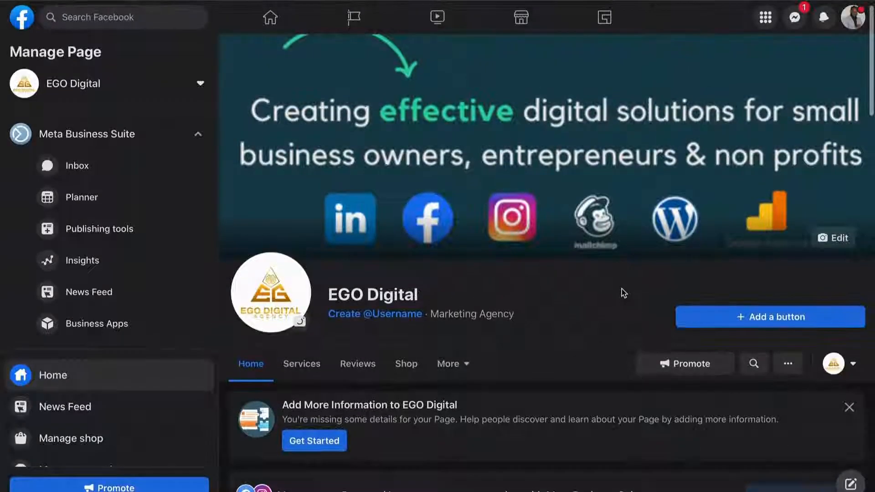
pyautogui.scroll(1, 624, 293)
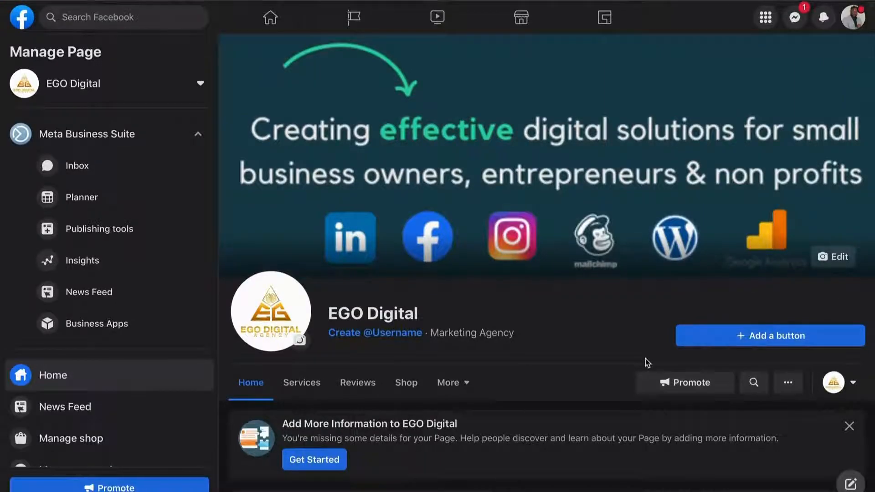
pyautogui.click(733, 336)
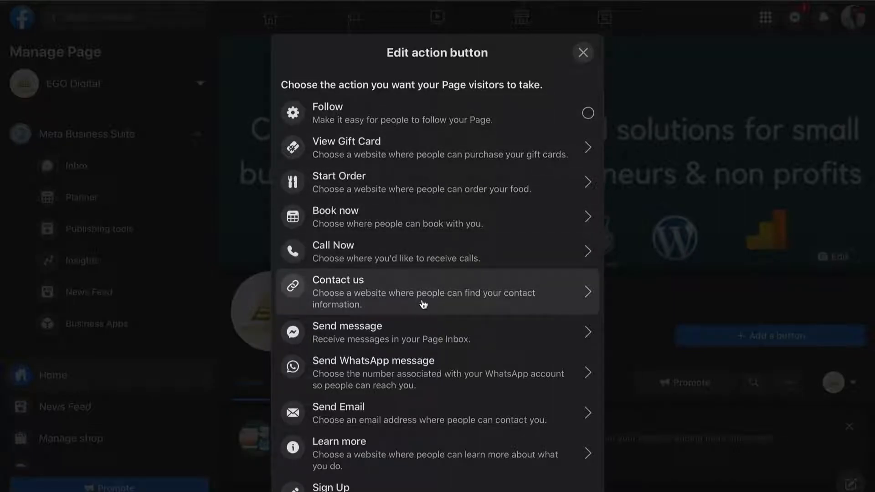
pyautogui.scroll(-4, 392, 360)
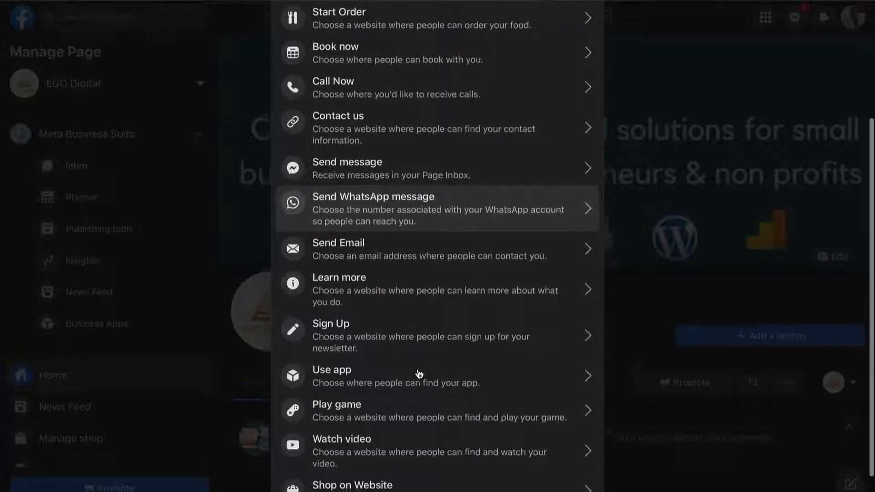
pyautogui.scroll(-1, 419, 373)
pyautogui.scroll(2, 419, 374)
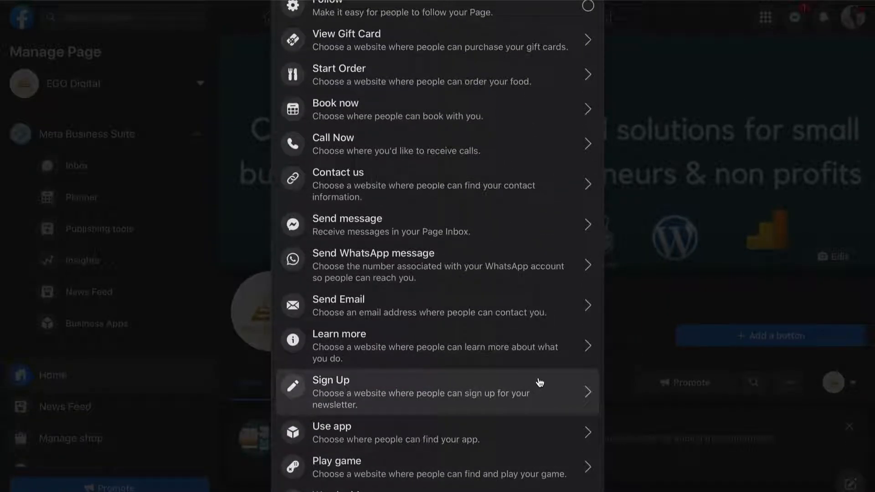
pyautogui.click(513, 388)
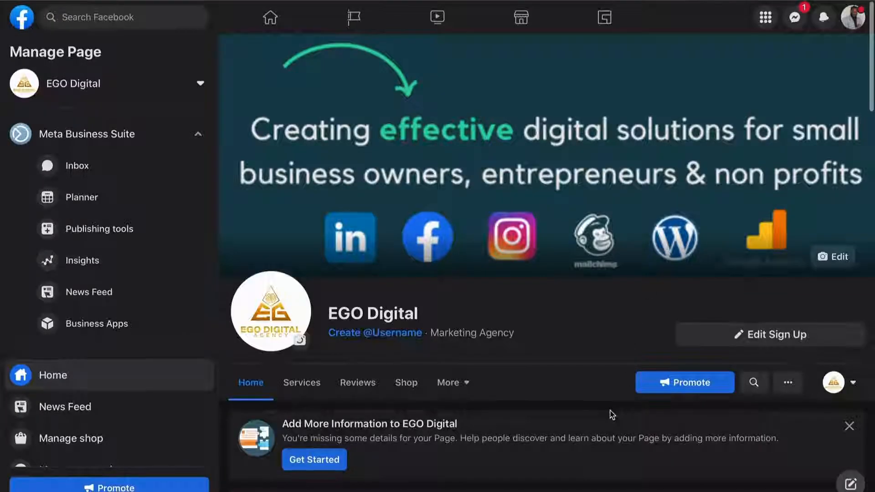
# - Start creating the Page username and enter EGODigital.Agency
pyautogui.scroll(-2, 612, 415)
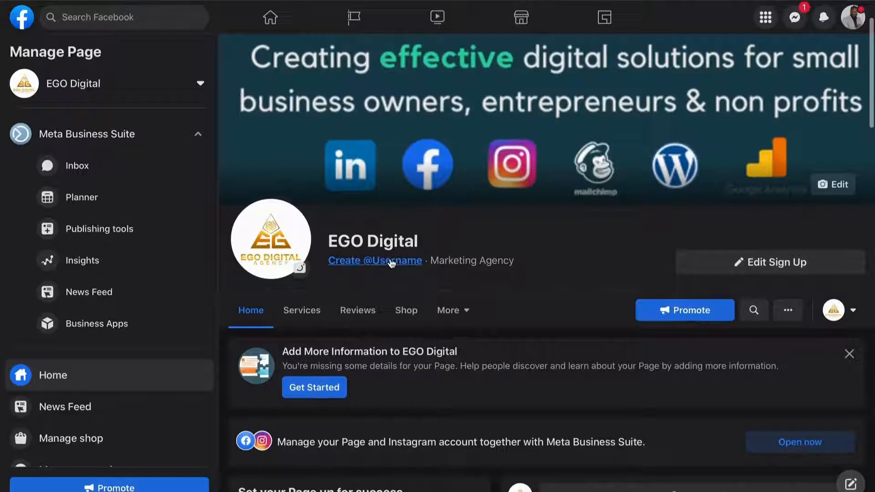
pyautogui.click(391, 261)
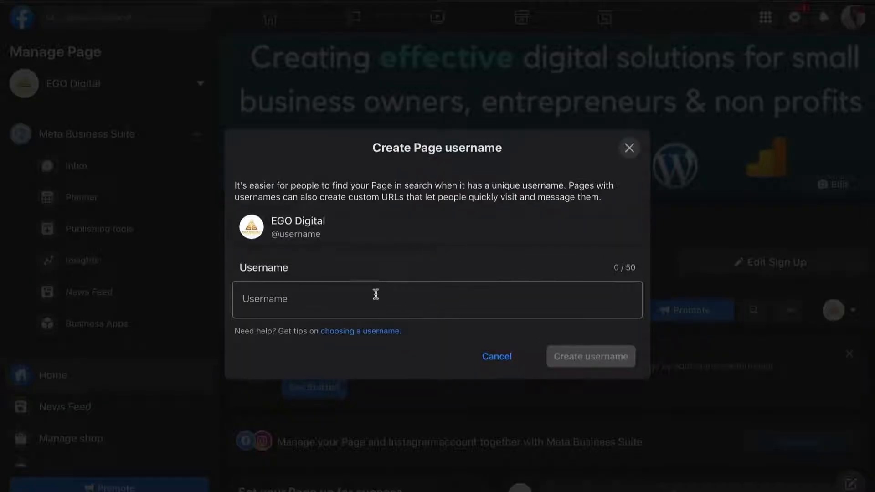
pyautogui.click(350, 303)
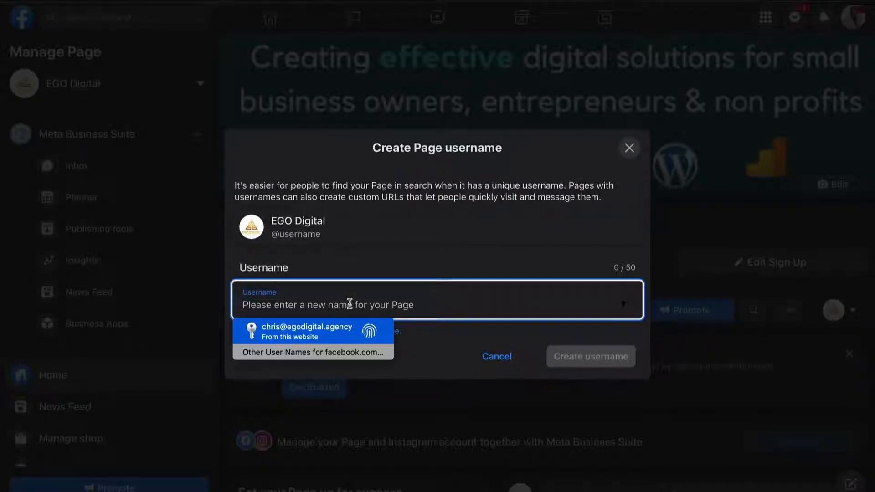
pyautogui.write('EG')
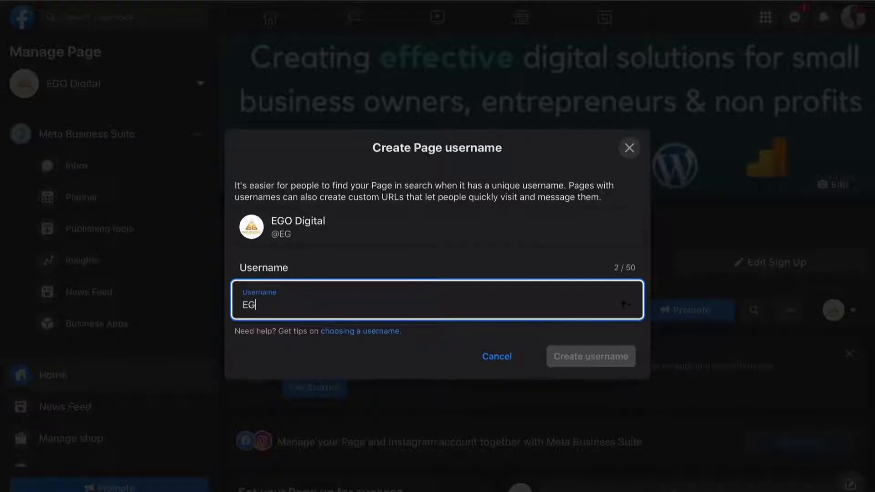
pyautogui.write('ODigital')
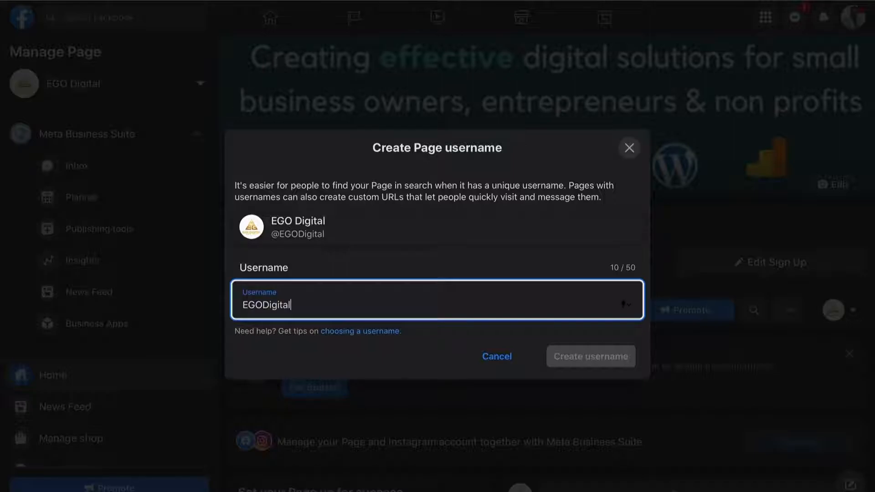
pyautogui.write('.Agency')
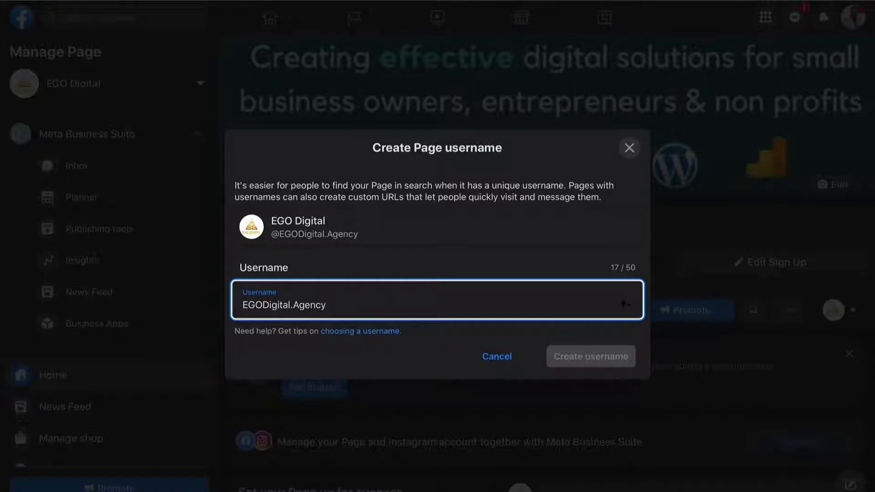
pyautogui.click(434, 342)
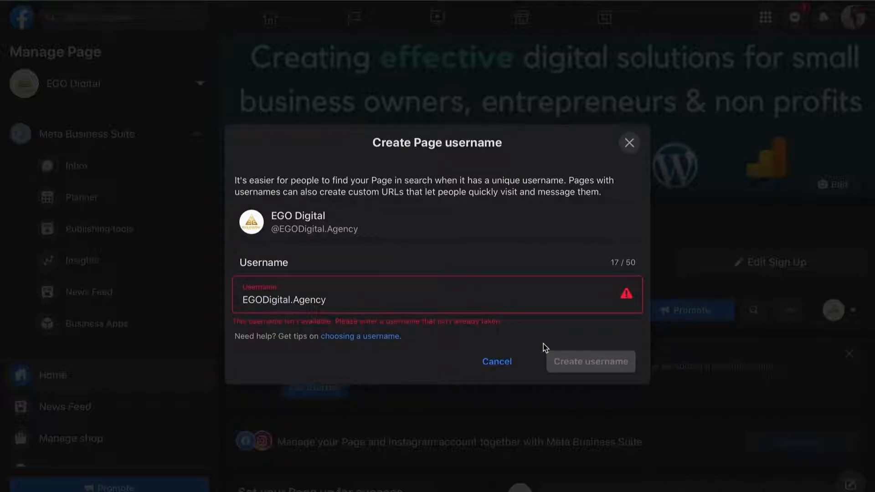
# - Extend the username to EGODigital.Agency1, create it and finish the username setup
pyautogui.click(347, 297)
pyautogui.write('1')
pyautogui.click(436, 346)
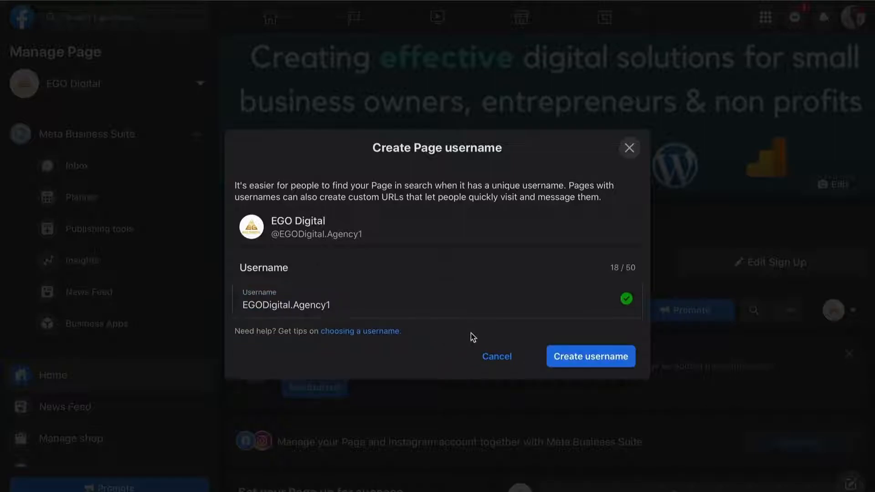
pyautogui.click(586, 358)
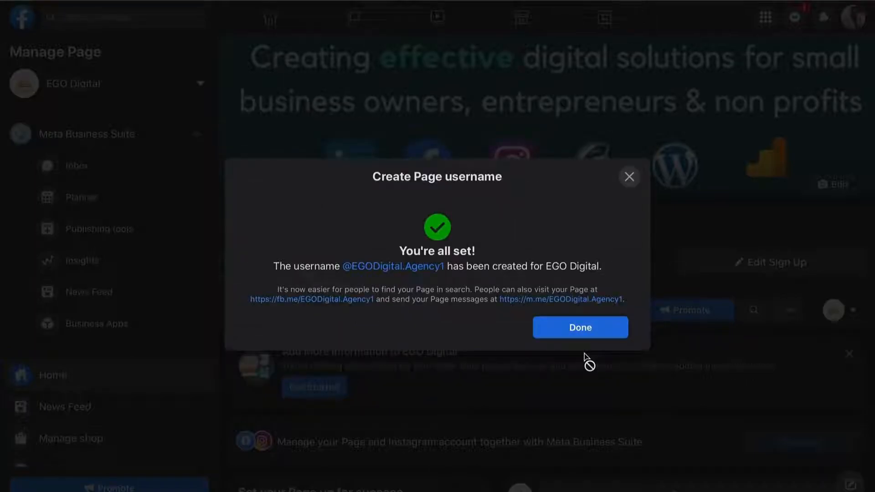
pyautogui.click(579, 332)
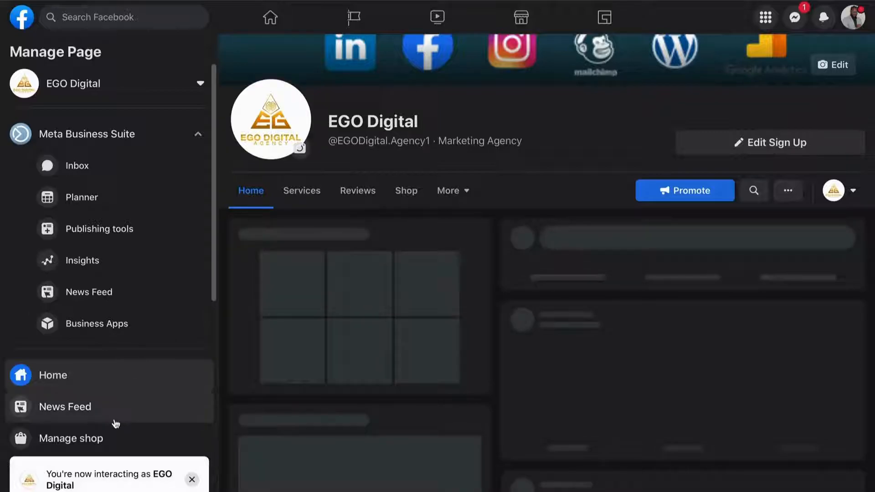
# - Open the EGO Digital Page's info for editing
pyautogui.scroll(-1, 114, 422)
pyautogui.scroll(-6, 116, 424)
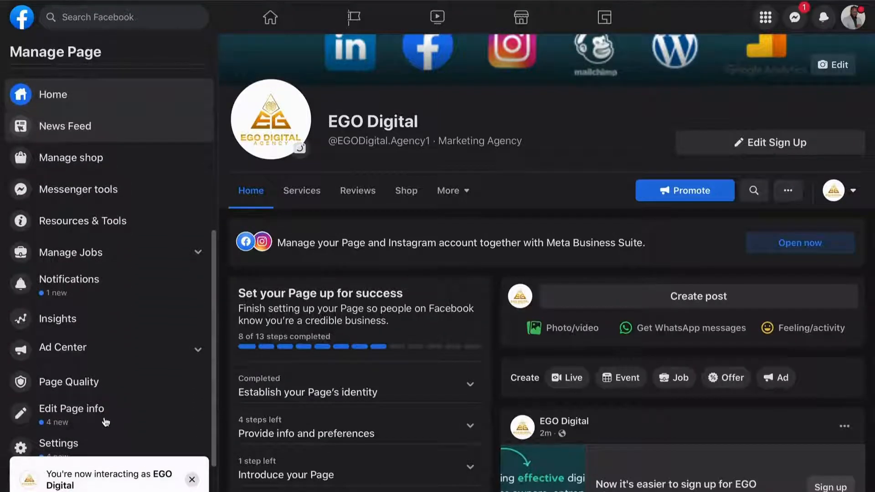
pyautogui.click(93, 417)
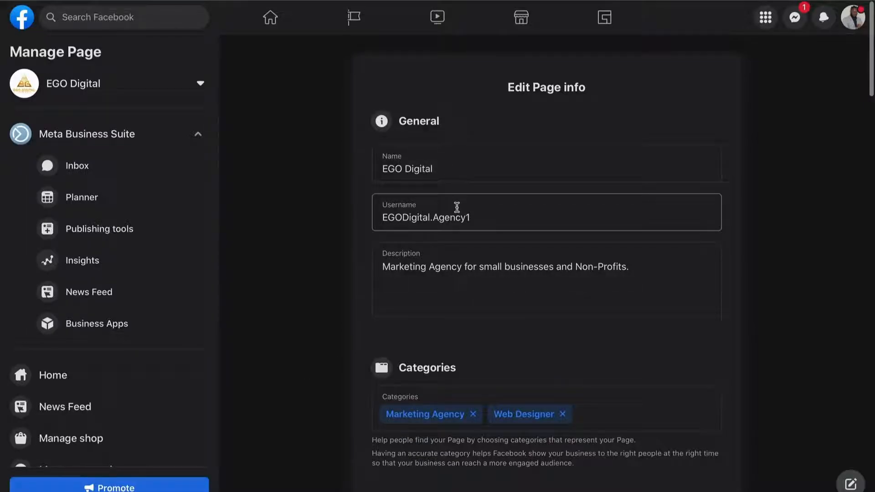
# - Mark the Page's contact details as having no phone number, no email and no website
pyautogui.scroll(-3, 450, 305)
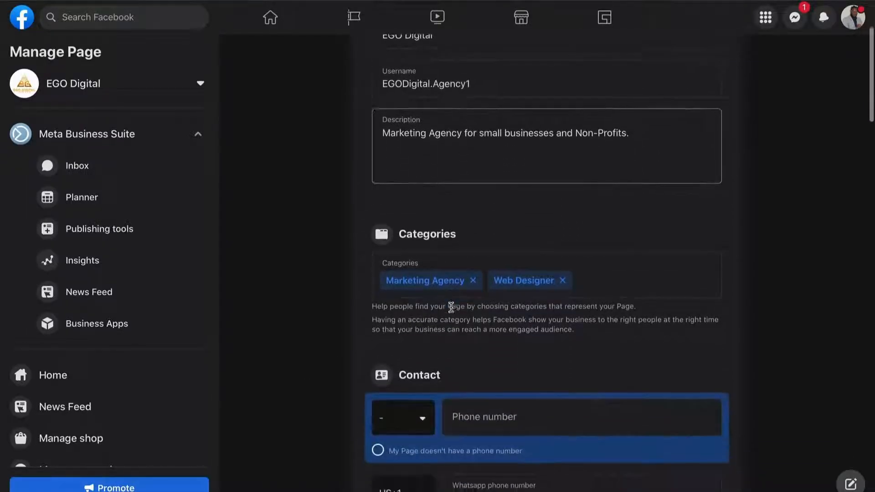
pyautogui.scroll(-3, 451, 307)
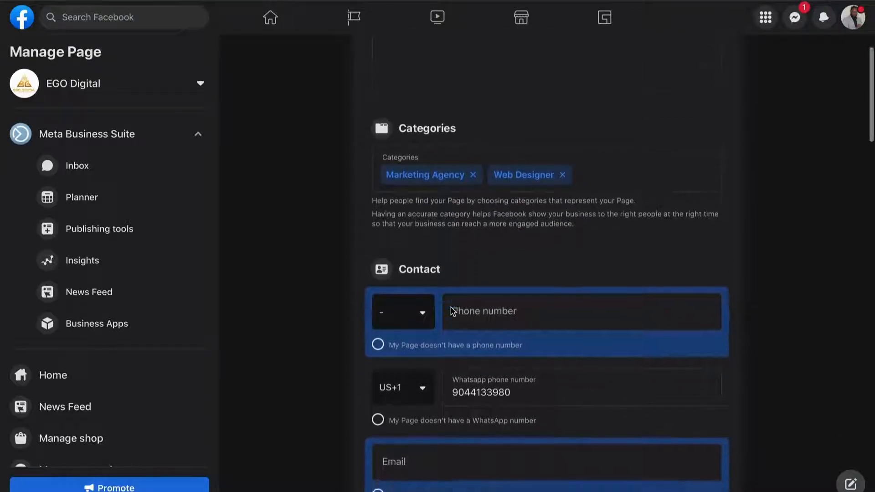
pyautogui.scroll(-2, 452, 311)
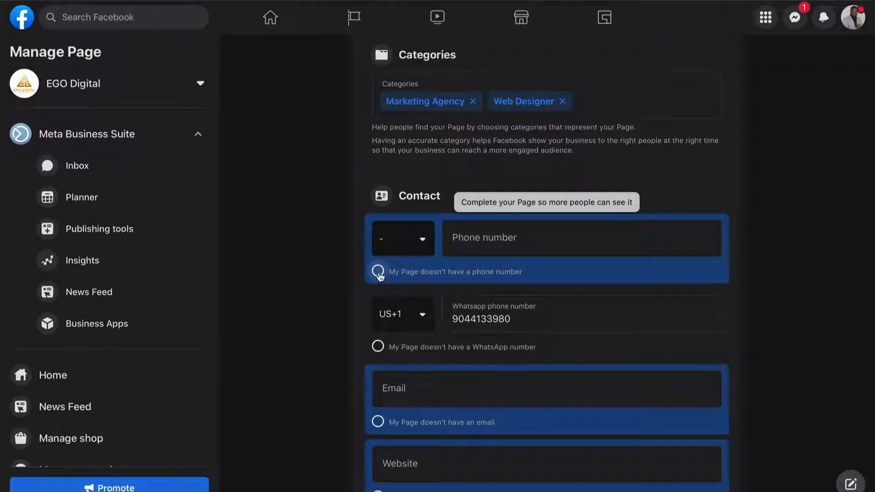
pyautogui.click(378, 272)
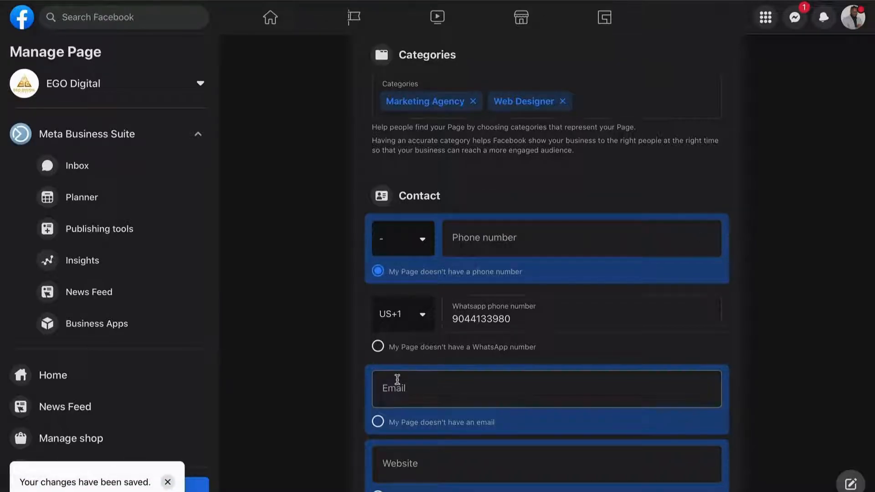
pyautogui.click(391, 421)
pyautogui.scroll(-3, 387, 401)
pyautogui.click(379, 369)
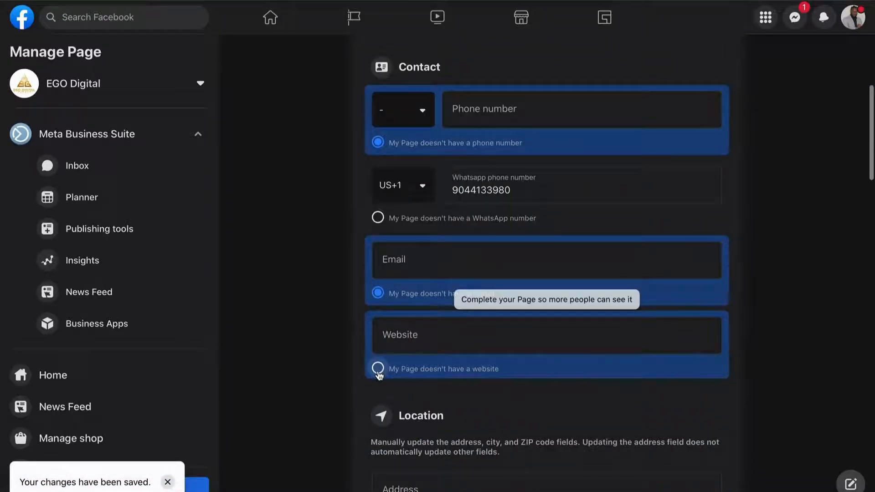
# - Set the Page's business hours to No Hours Available
pyautogui.scroll(-2, 414, 413)
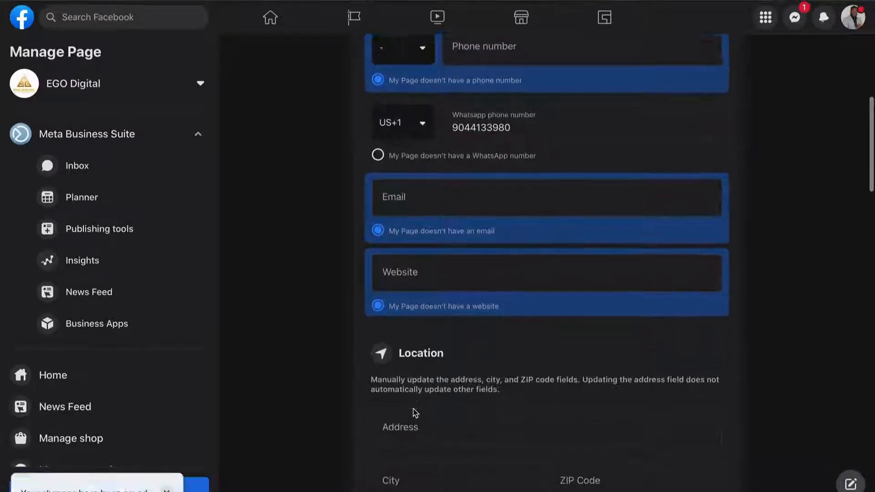
pyautogui.scroll(-8, 415, 413)
pyautogui.click(378, 246)
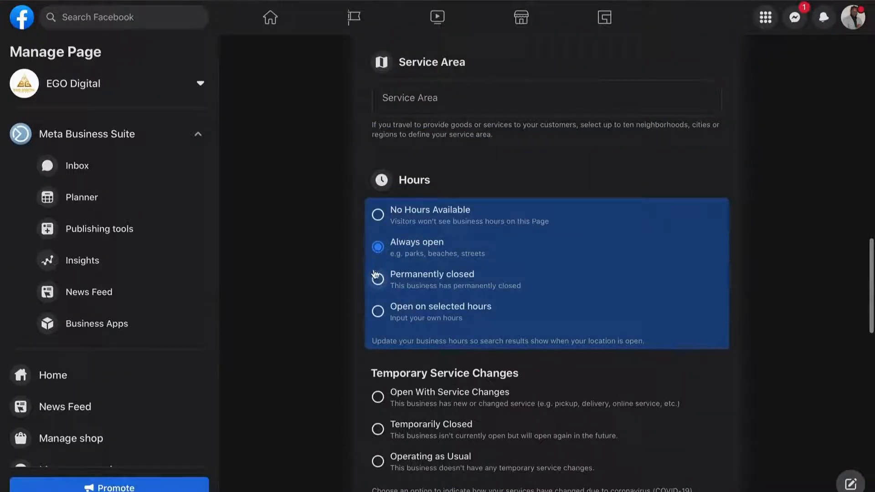
pyautogui.click(378, 215)
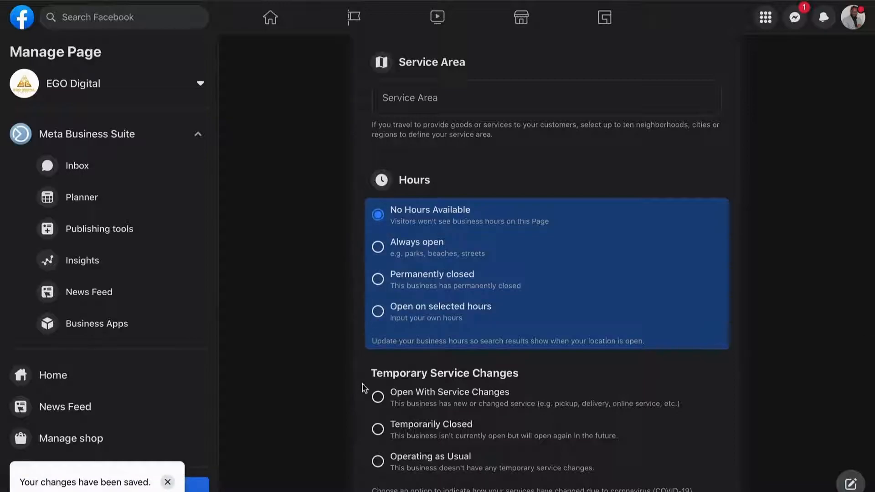
pyautogui.scroll(-4, 361, 425)
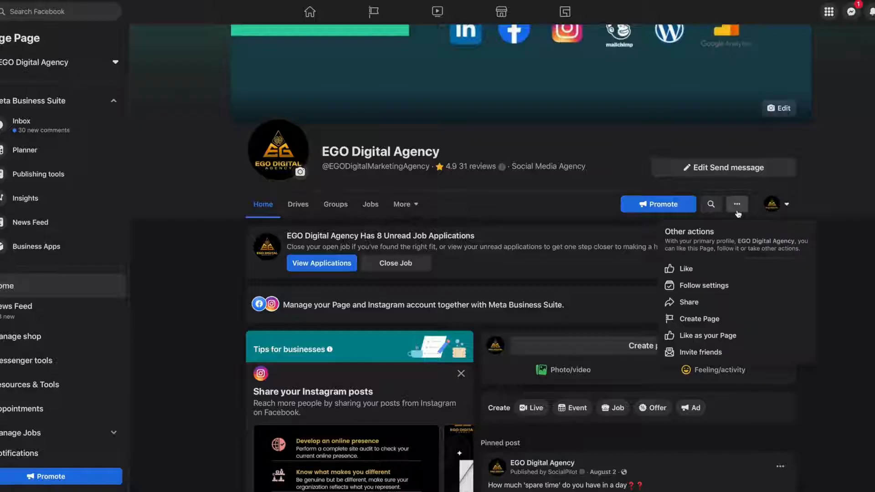
# - Select friends who have not been invited and send them invites to like the EGO Digital Agency Page
pyautogui.scroll(-1, 709, 353)
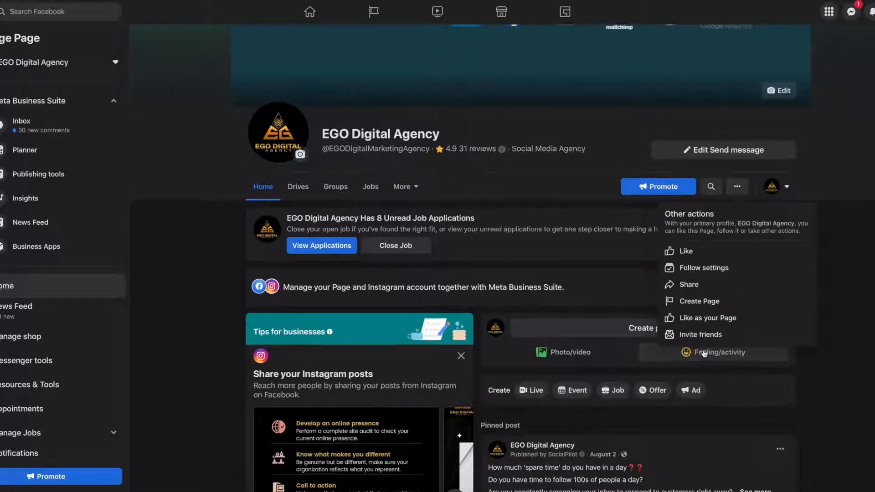
pyautogui.click(701, 336)
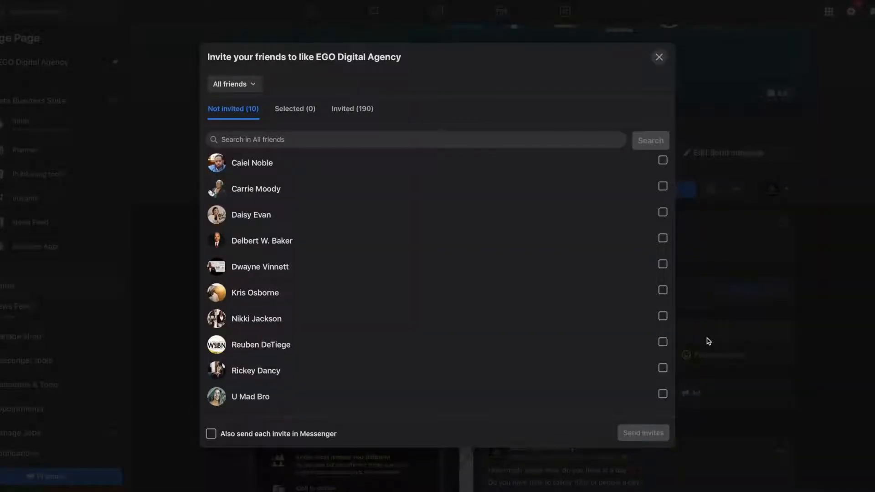
pyautogui.click(663, 160)
pyautogui.click(664, 187)
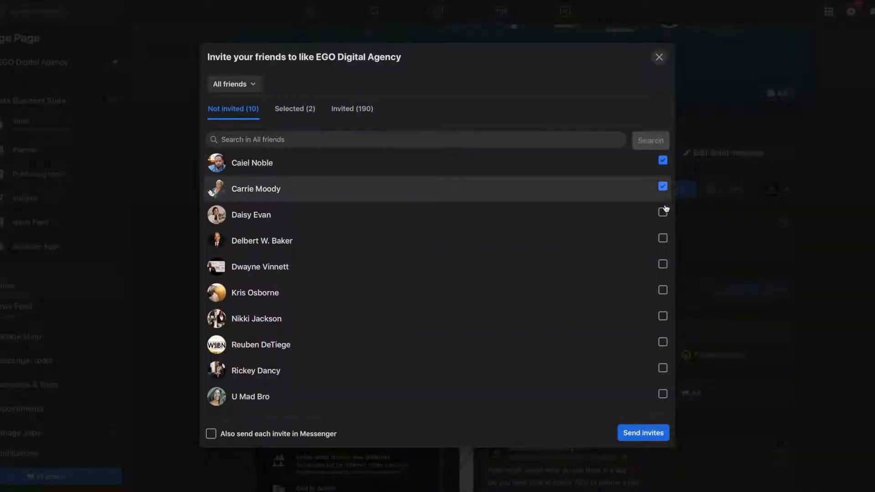
pyautogui.click(664, 213)
pyautogui.click(638, 432)
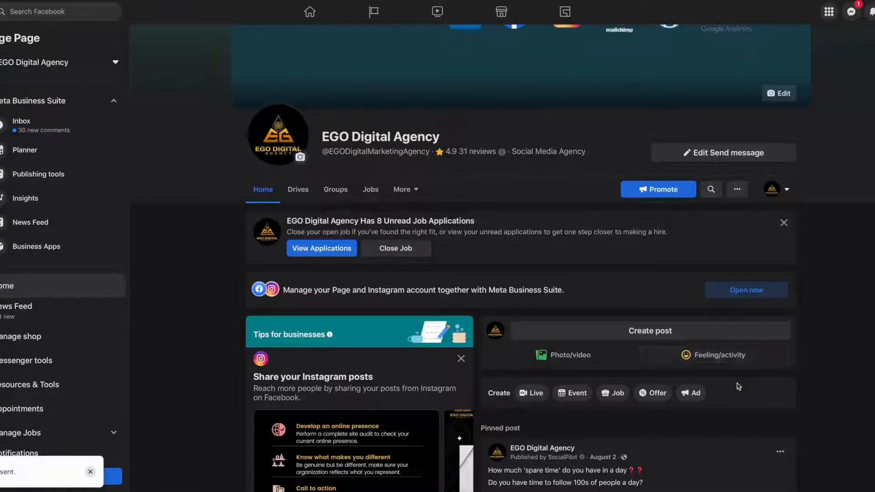
pyautogui.scroll(-1, 738, 387)
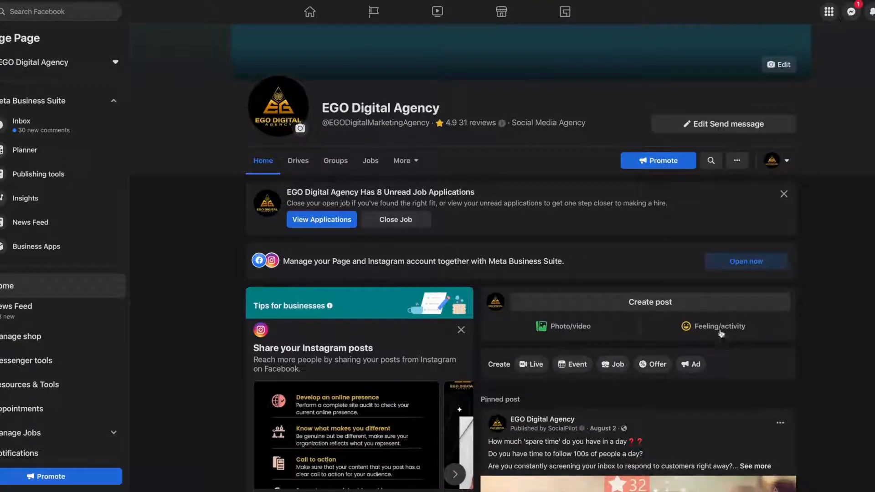
pyautogui.click(658, 306)
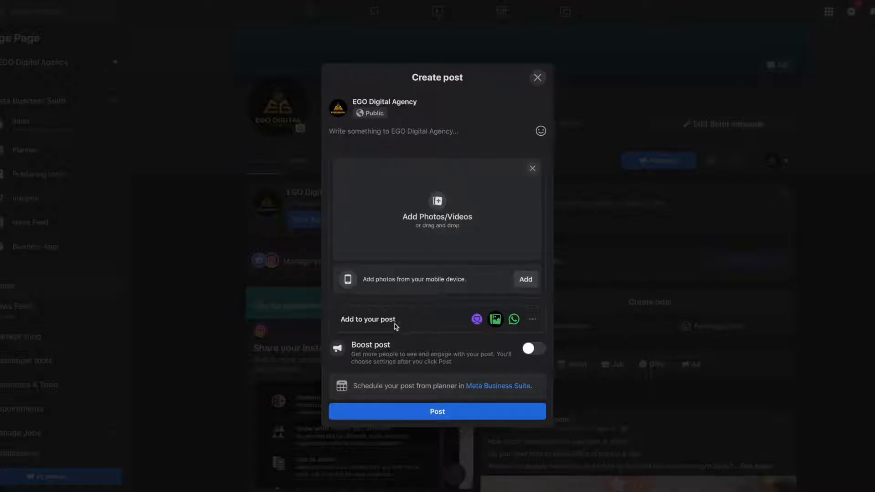
pyautogui.click(536, 79)
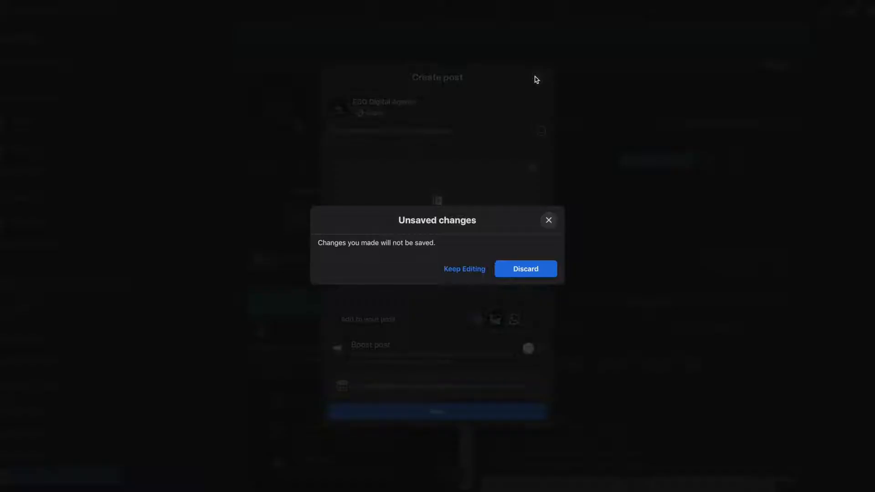
pyautogui.click(505, 269)
# - Review the list of friends already invited to like the EGO Digital Agency Page, and close it
pyautogui.click(737, 313)
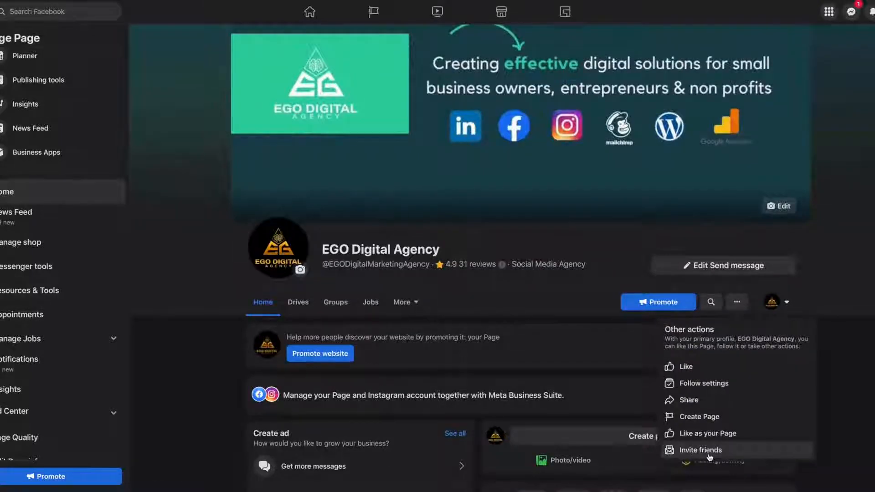
pyautogui.click(702, 461)
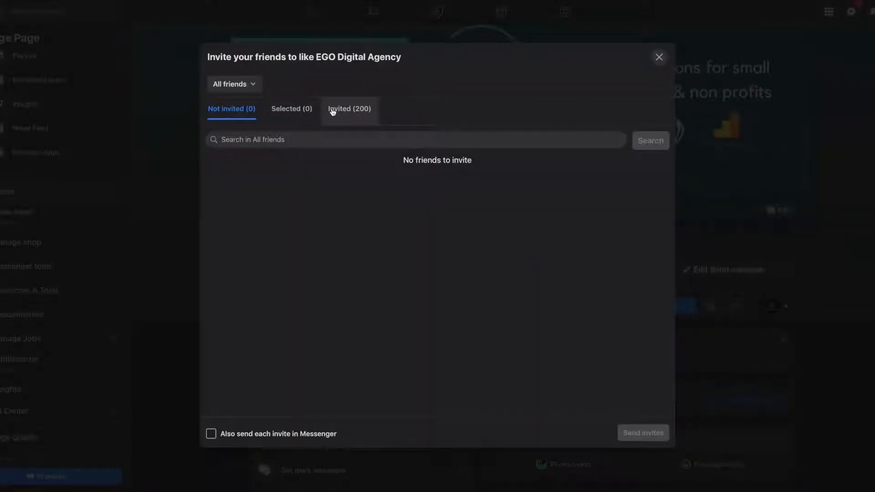
pyautogui.click(331, 113)
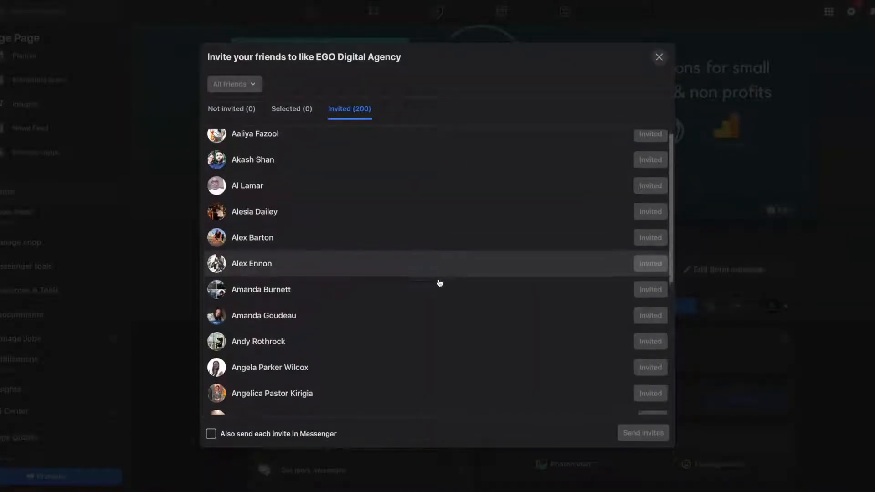
pyautogui.scroll(-3, 439, 283)
pyautogui.scroll(-8, 439, 283)
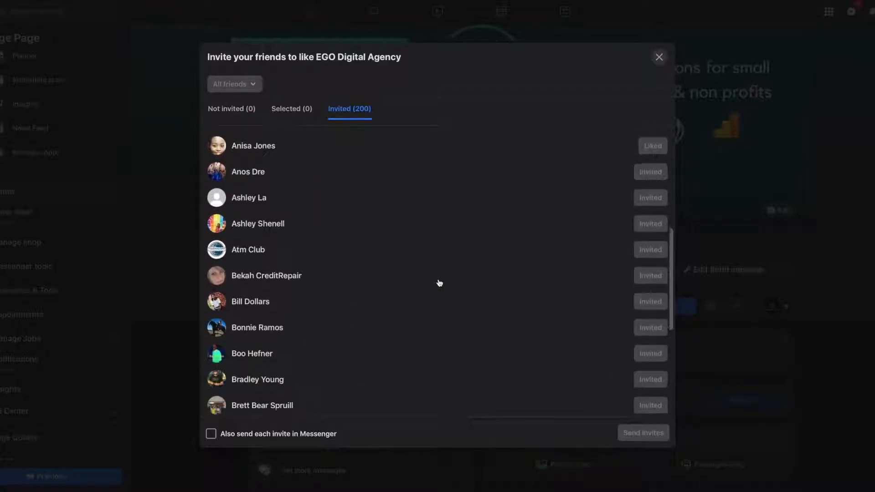
pyautogui.scroll(-1, 439, 284)
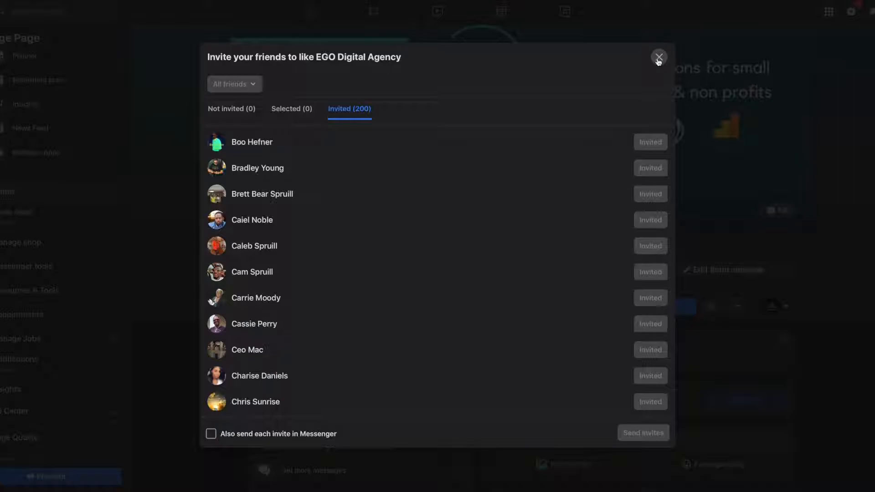
pyautogui.scroll(-1, 652, 314)
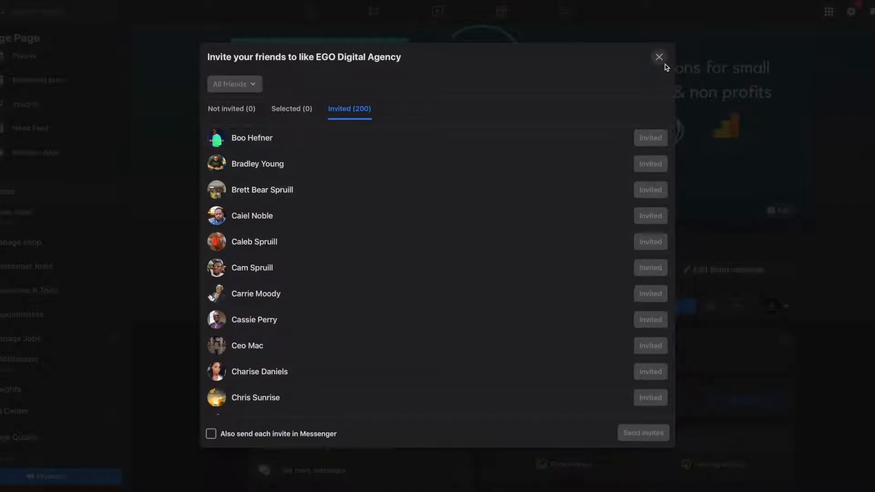
pyautogui.click(659, 57)
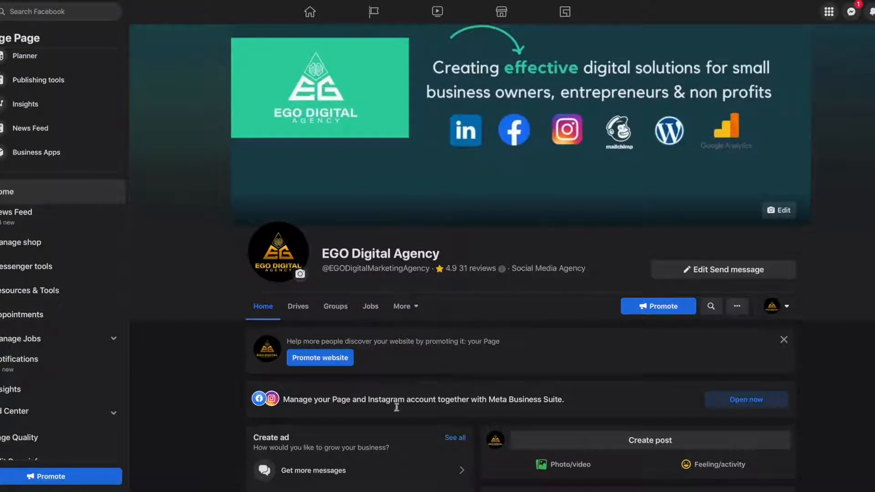
# - Examine the Page setup checklist, including the tasks for introducing the Page
pyautogui.scroll(-2, 388, 415)
pyautogui.scroll(-7, 388, 415)
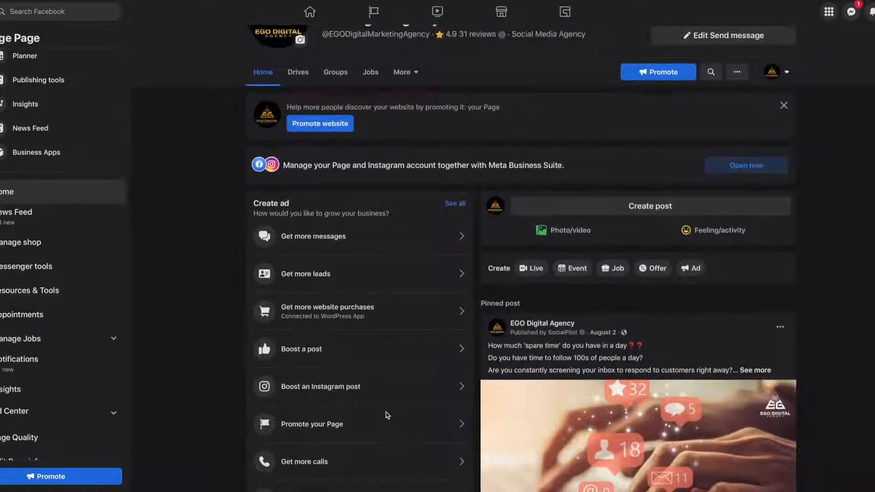
pyautogui.scroll(-9, 387, 415)
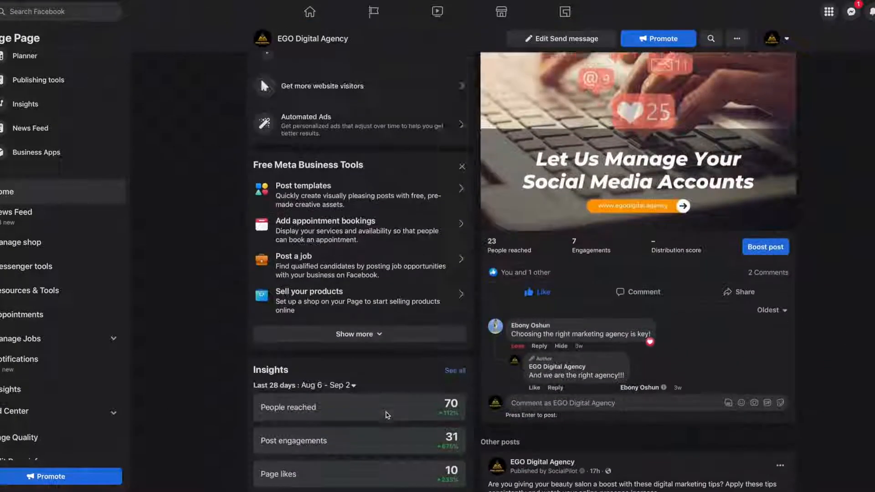
pyautogui.scroll(-6, 388, 414)
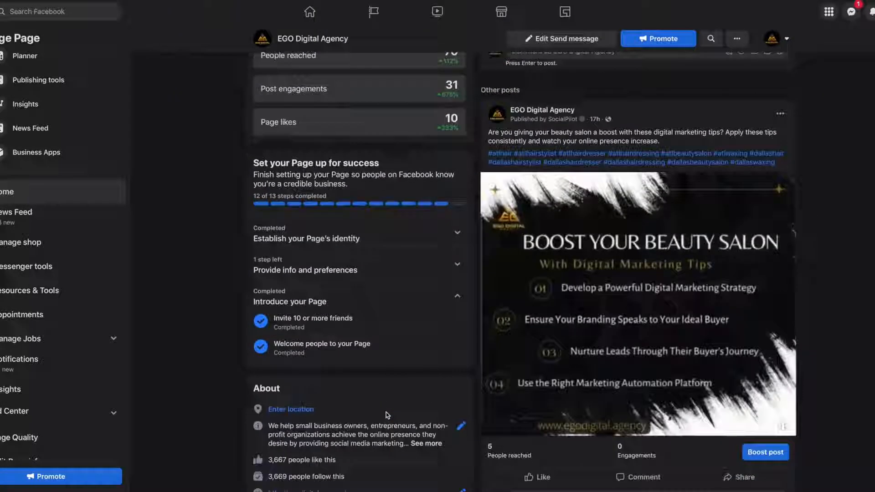
pyautogui.scroll(4, 387, 415)
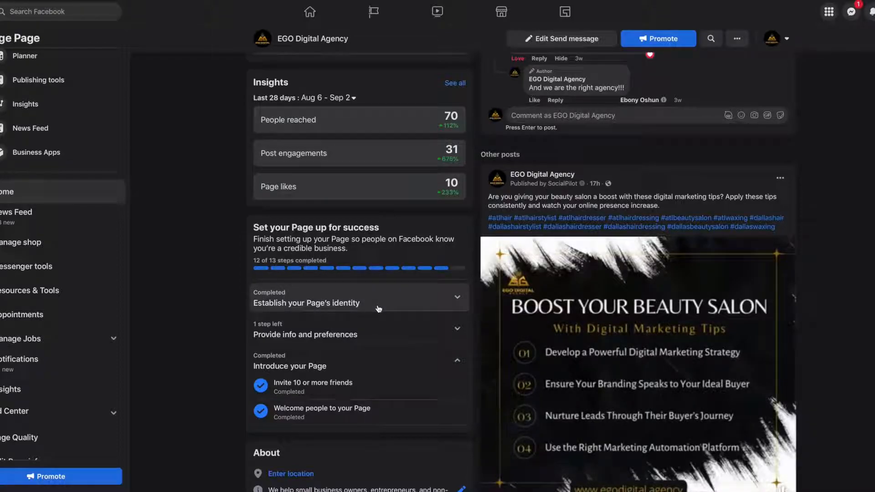
pyautogui.scroll(1, 356, 378)
pyautogui.scroll(-1, 335, 412)
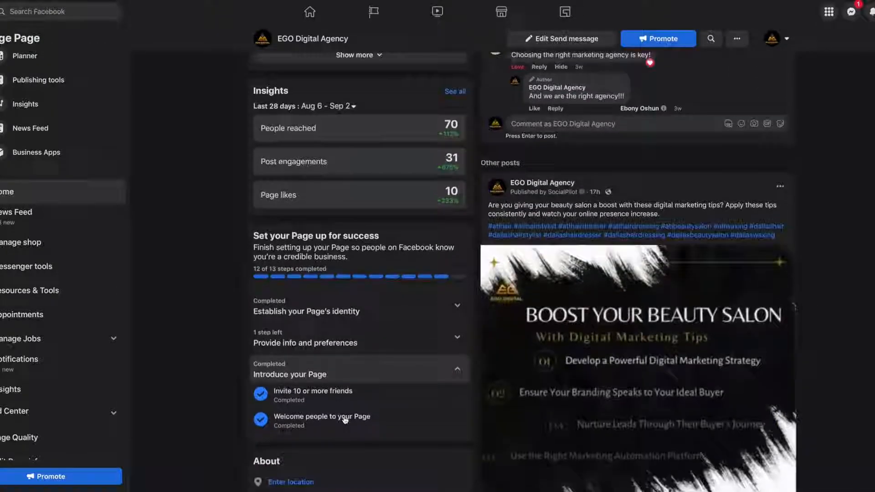
pyautogui.scroll(-1, 345, 420)
pyautogui.click(424, 340)
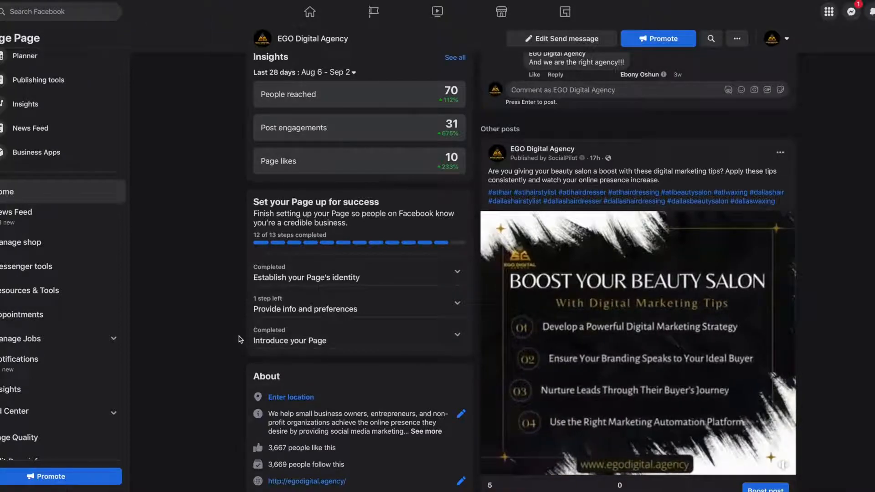
pyautogui.click(358, 342)
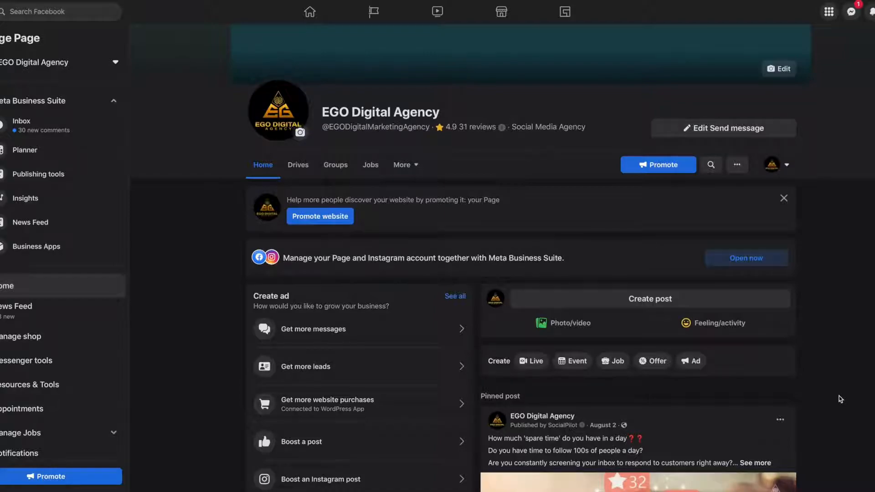
# - Show the profiles available for interacting on the EGO Digital Agency Page
pyautogui.click(781, 167)
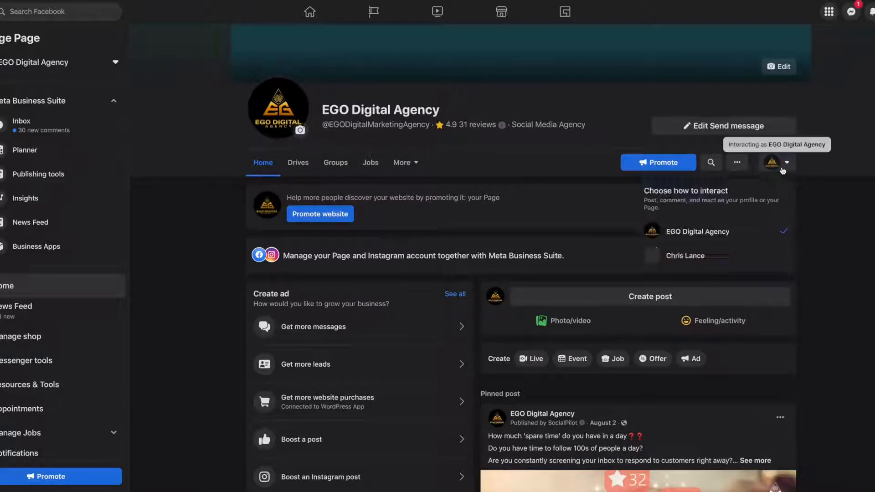